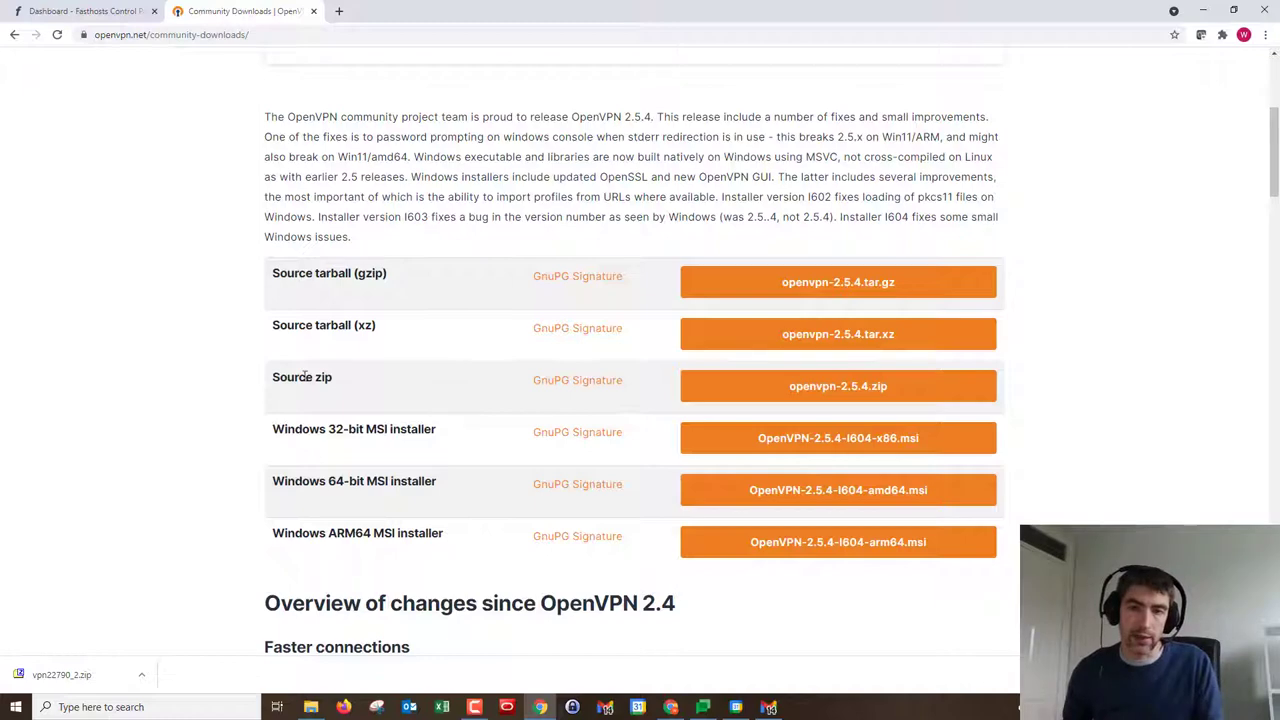
- Open the OpenVPN Connect client download page on the OpenVPN website
scroll(463, 371, "up", 4)
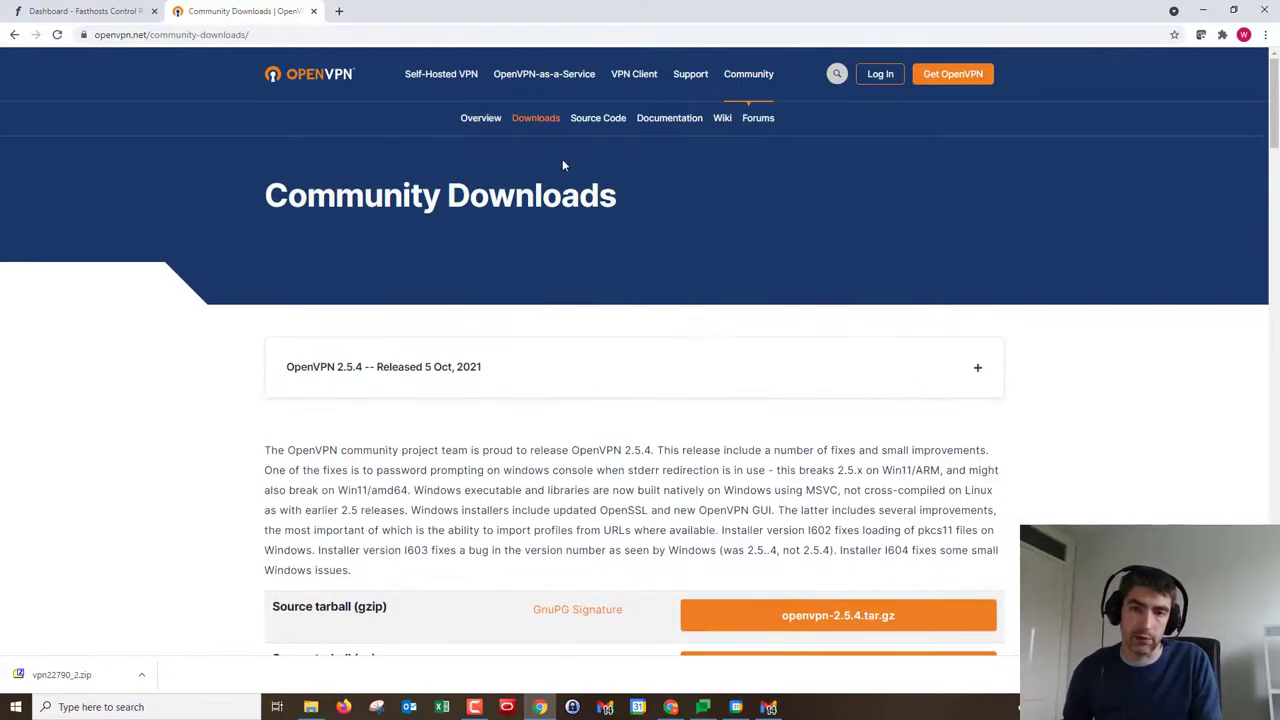
mouse_move(632, 86)
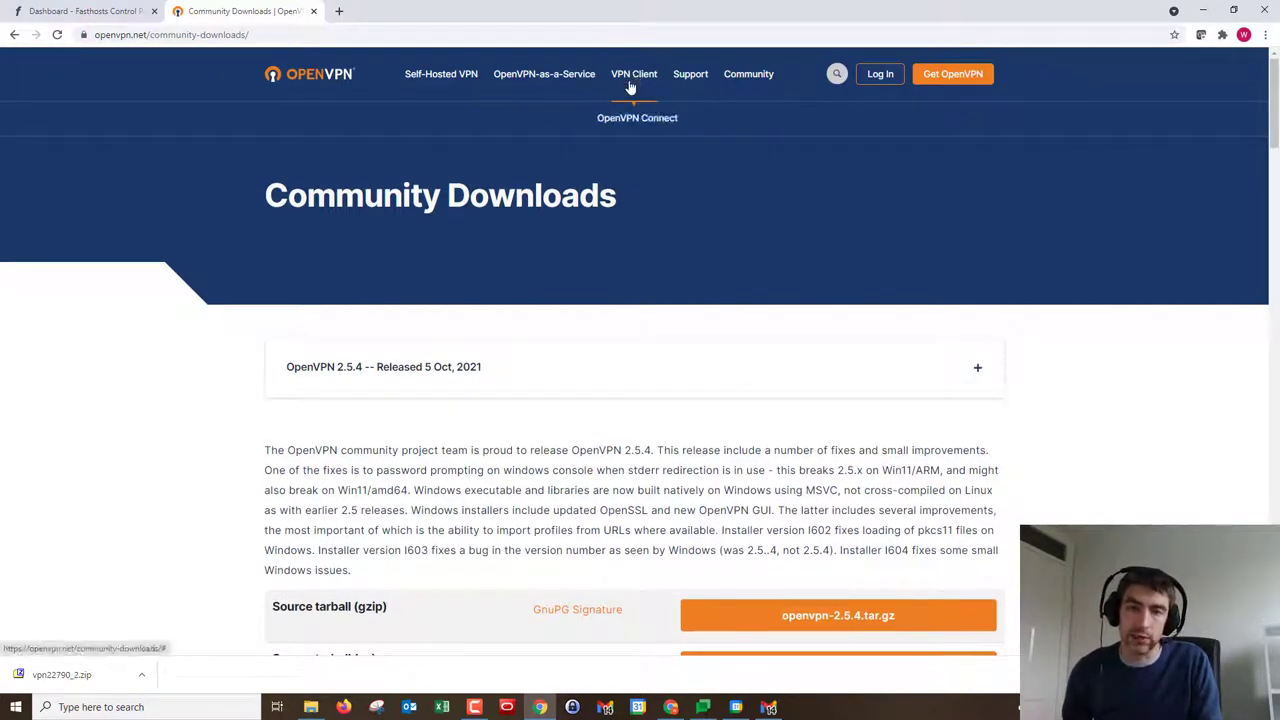
left_click(632, 120)
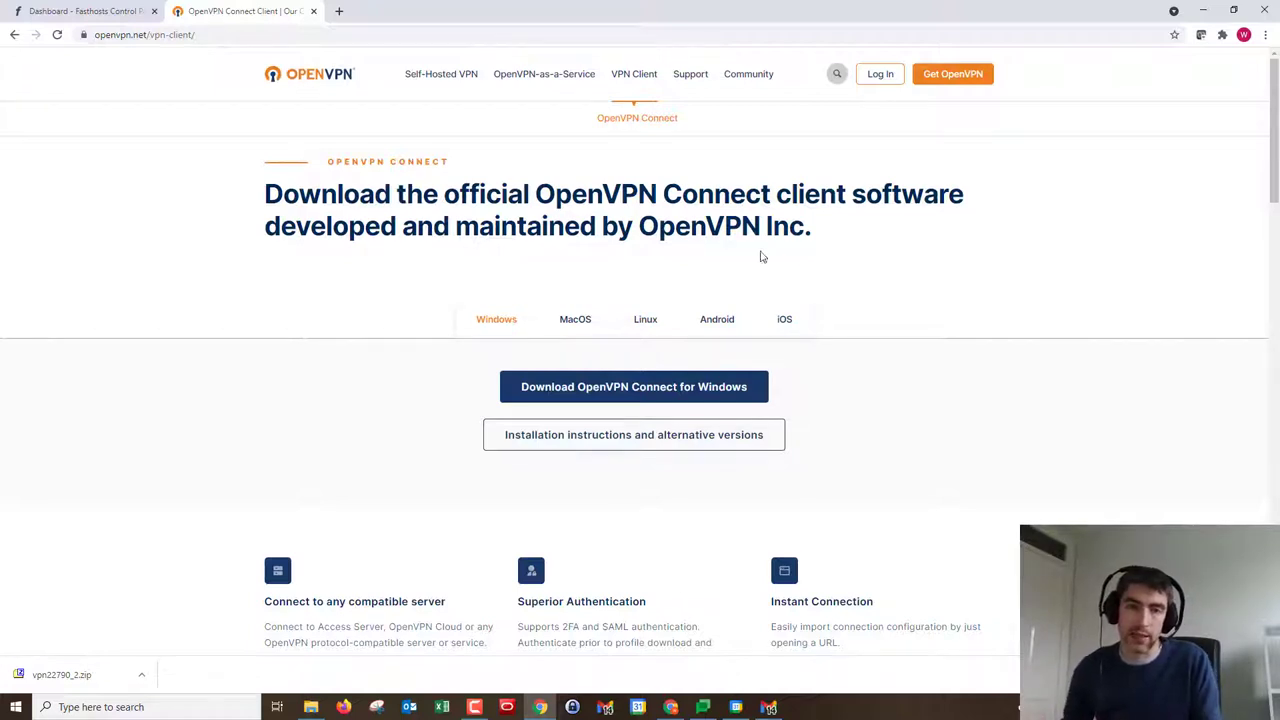
- Switch to the Fasthosts control panel and open the list of VPNs in the CloudNX network section
left_click(72, 12)
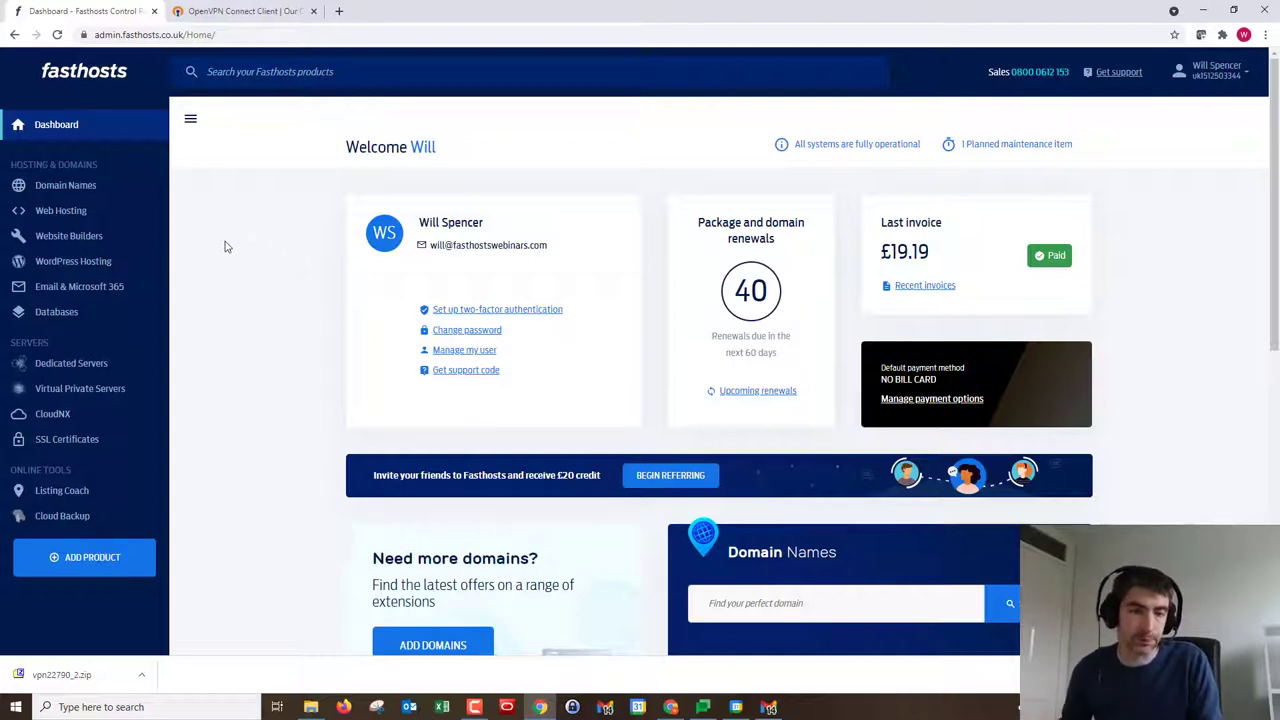
left_click(55, 418)
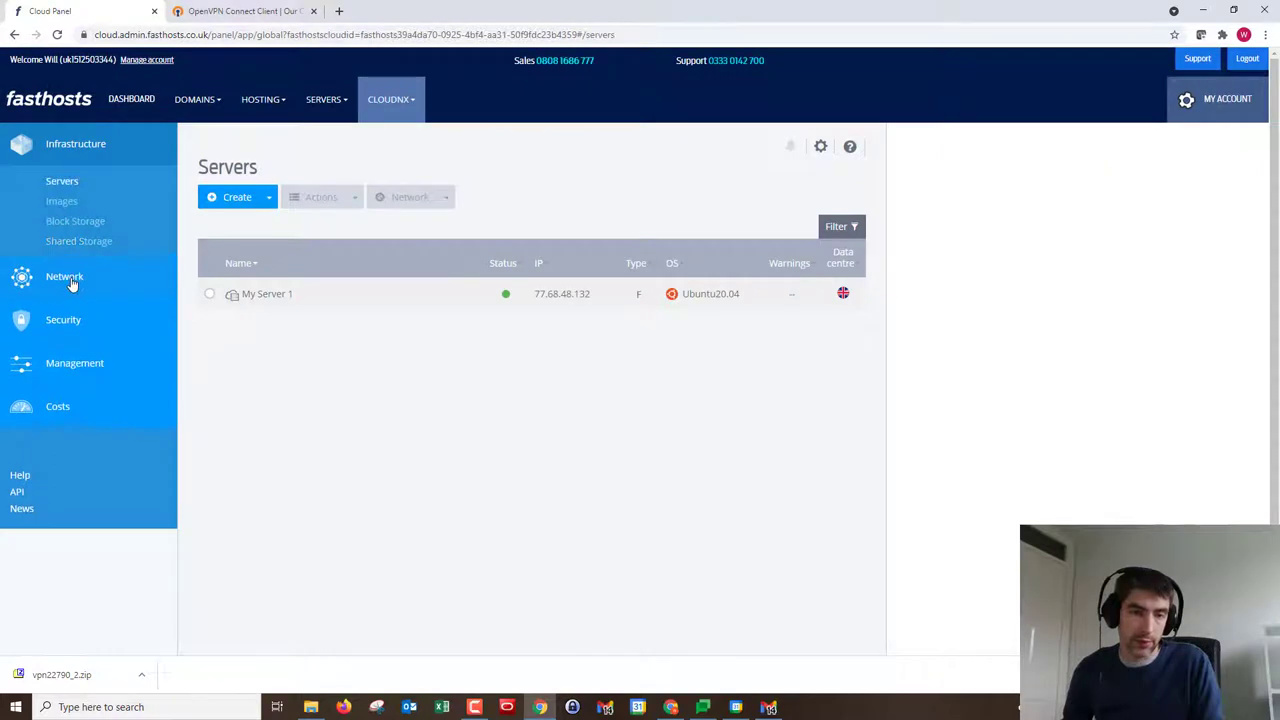
left_click(64, 272)
left_click(55, 416)
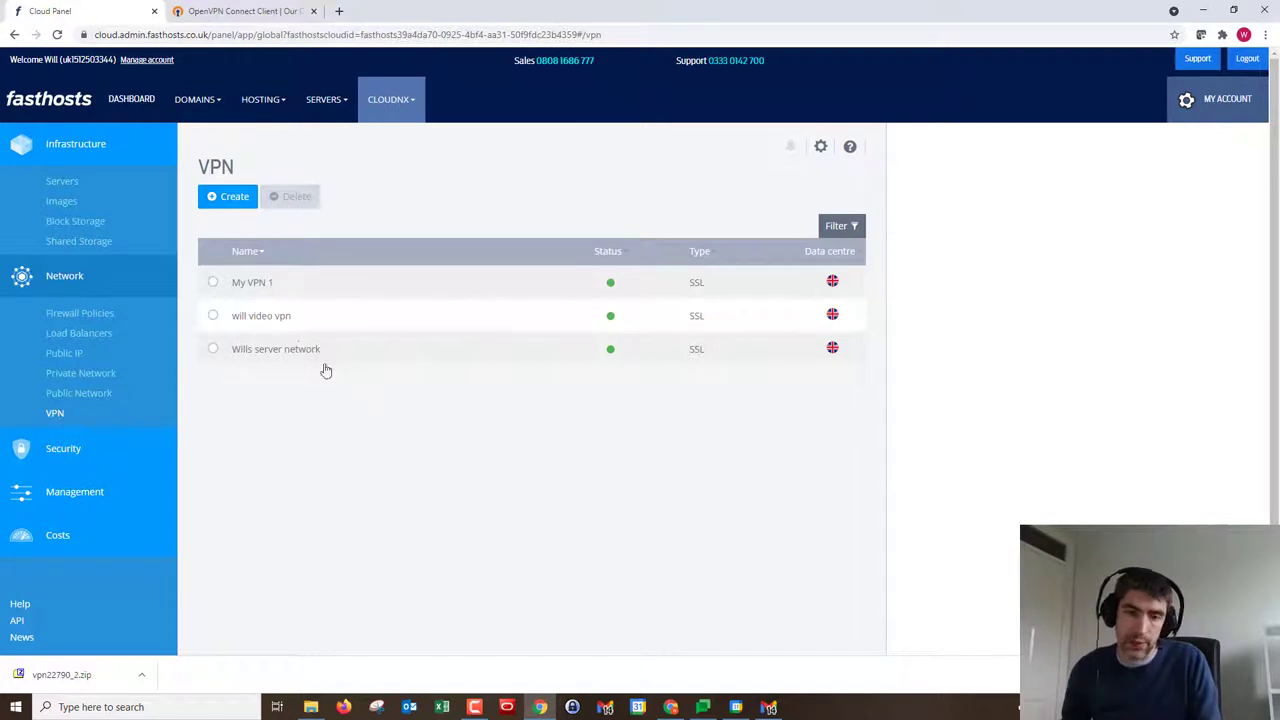
- View the form for creating a new VPN and return to the VPN list
scroll(270, 290, "down", 1)
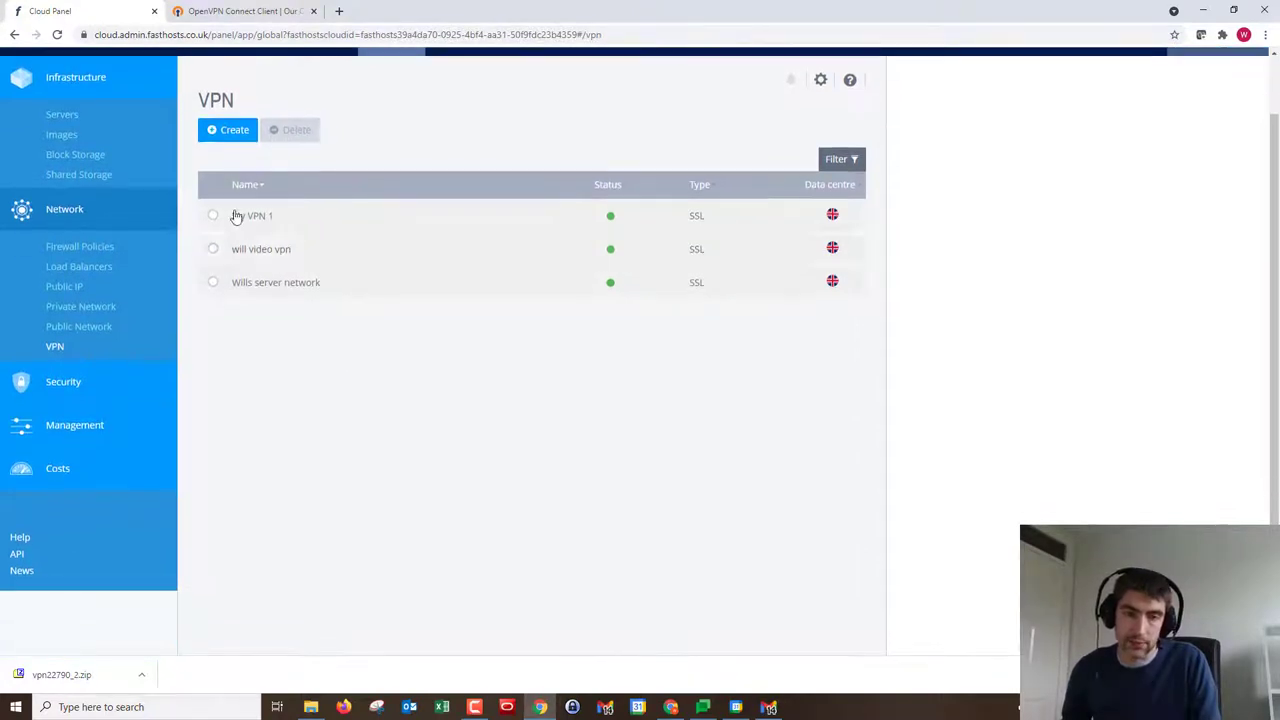
left_click(229, 140)
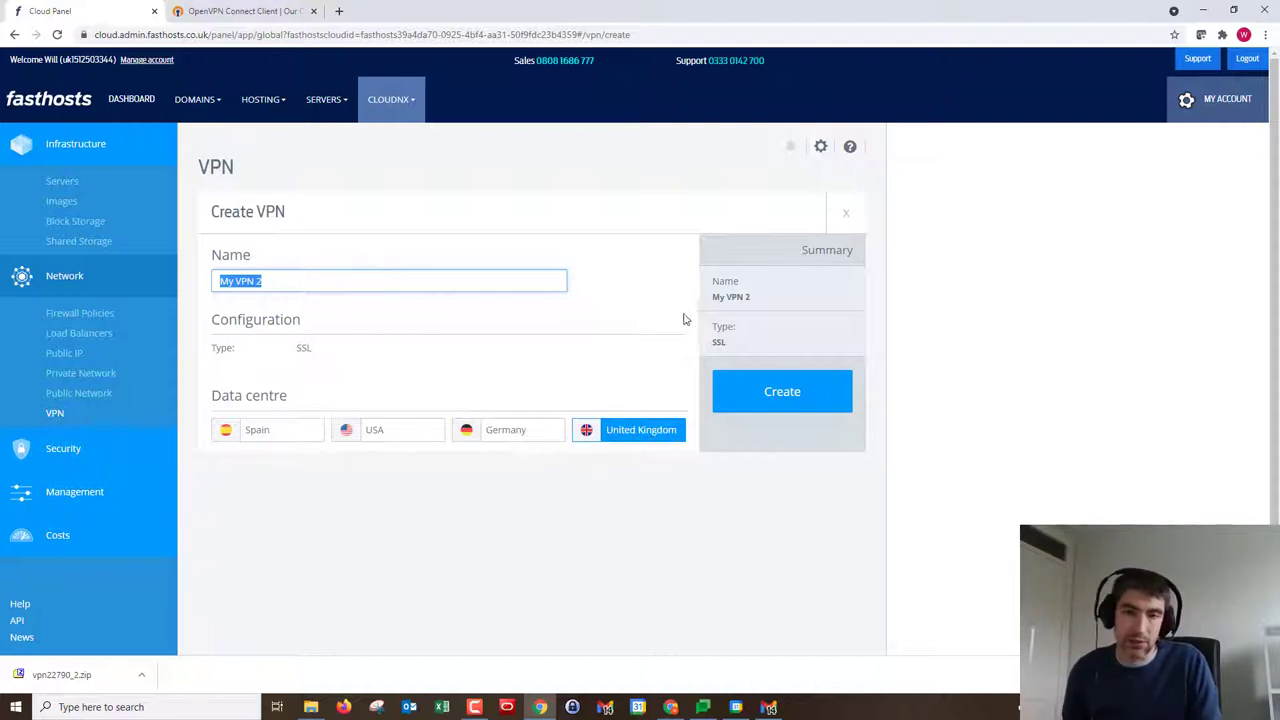
left_click(55, 414)
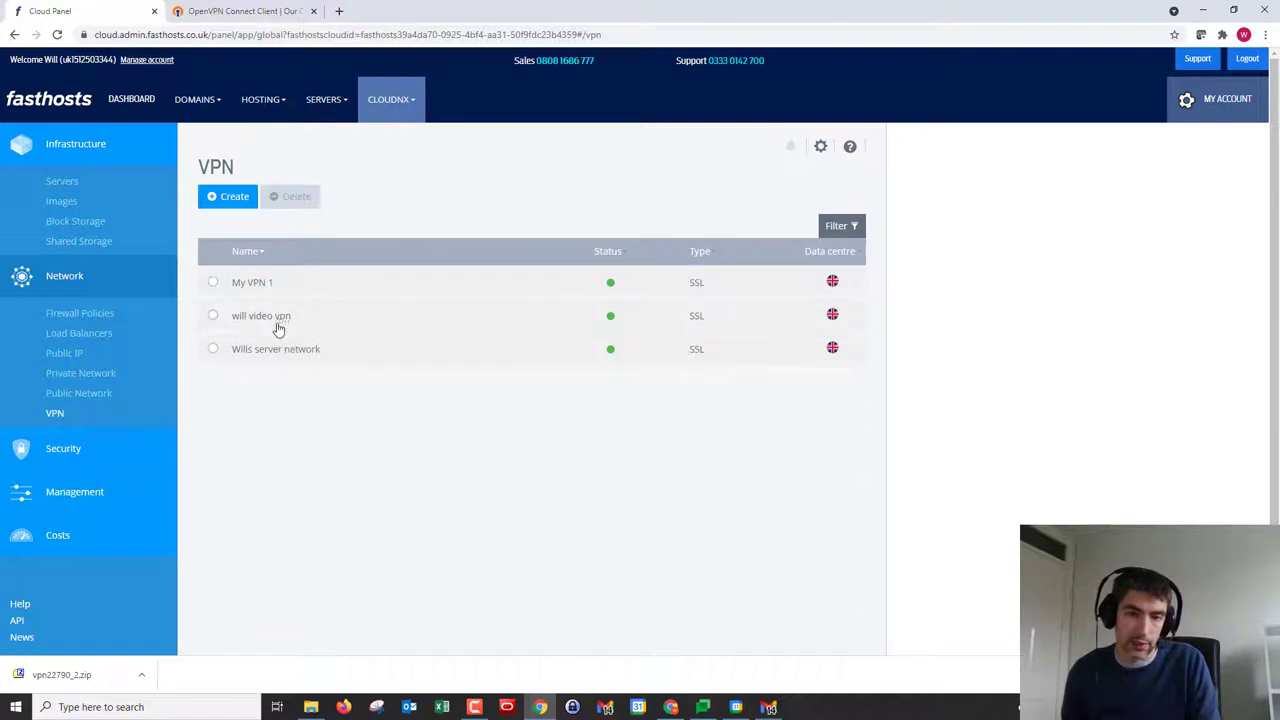
- Download the access configuration file of the server network VPN, the last one in the list
left_click(279, 353)
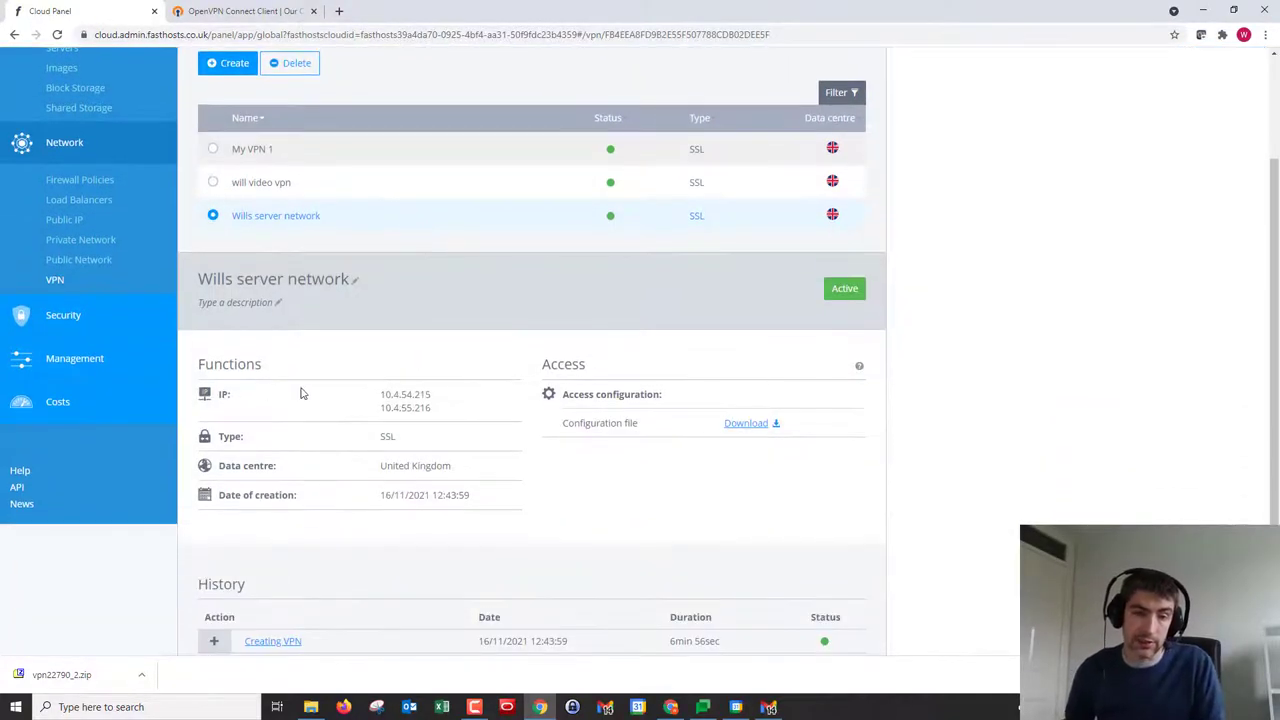
scroll(372, 349, "down", 1)
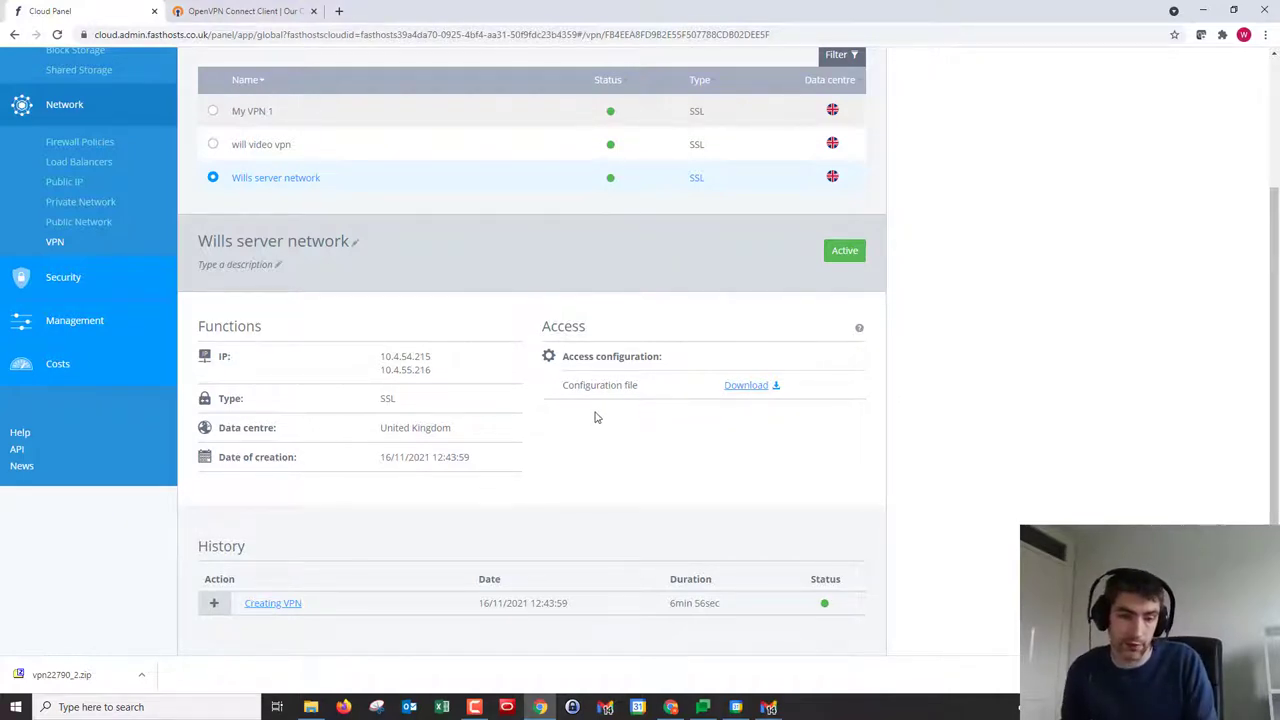
left_click(745, 387)
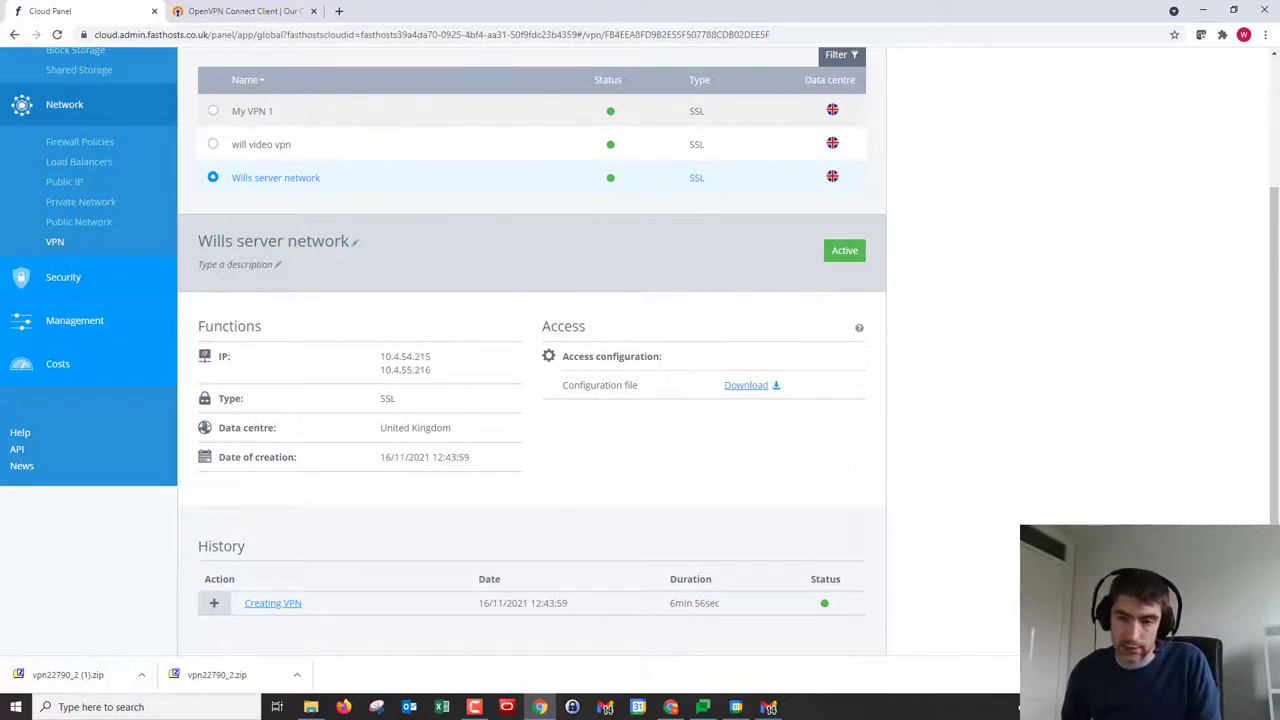
- Switch to the Downloads folder in File Explorer and maximize its window
left_click(311, 707)
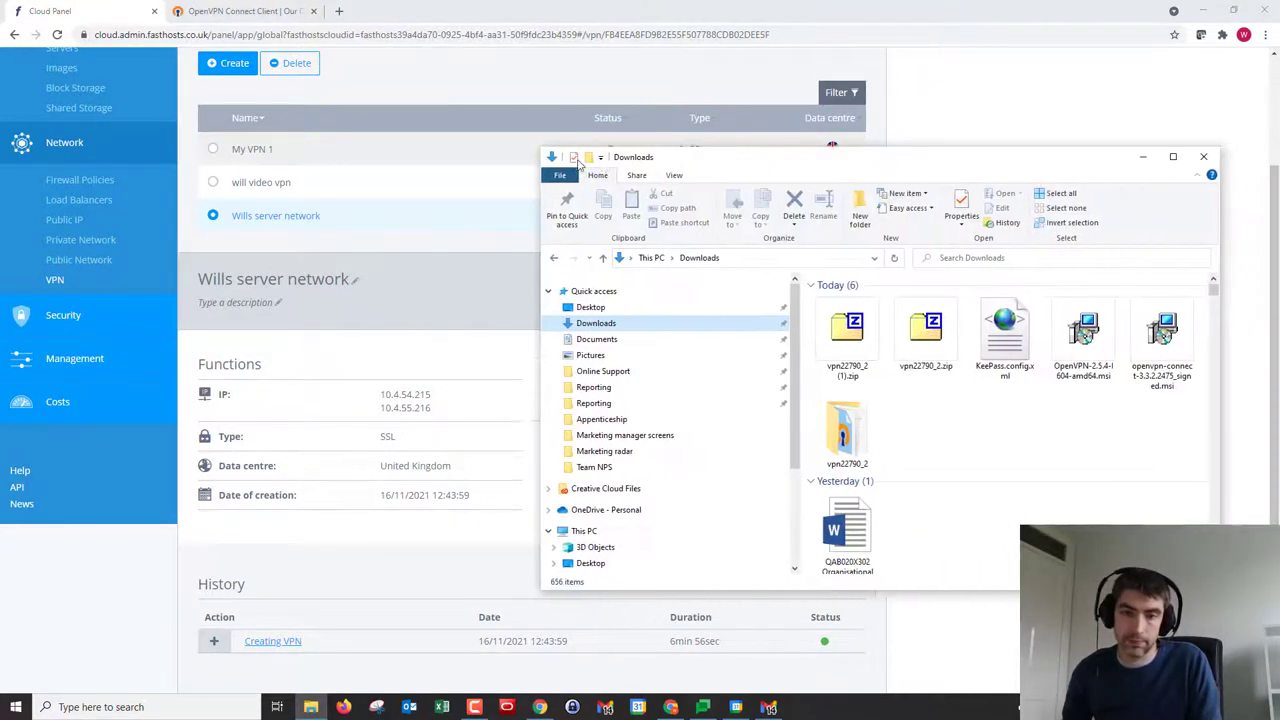
left_click_drag(770, 150, 612, 150)
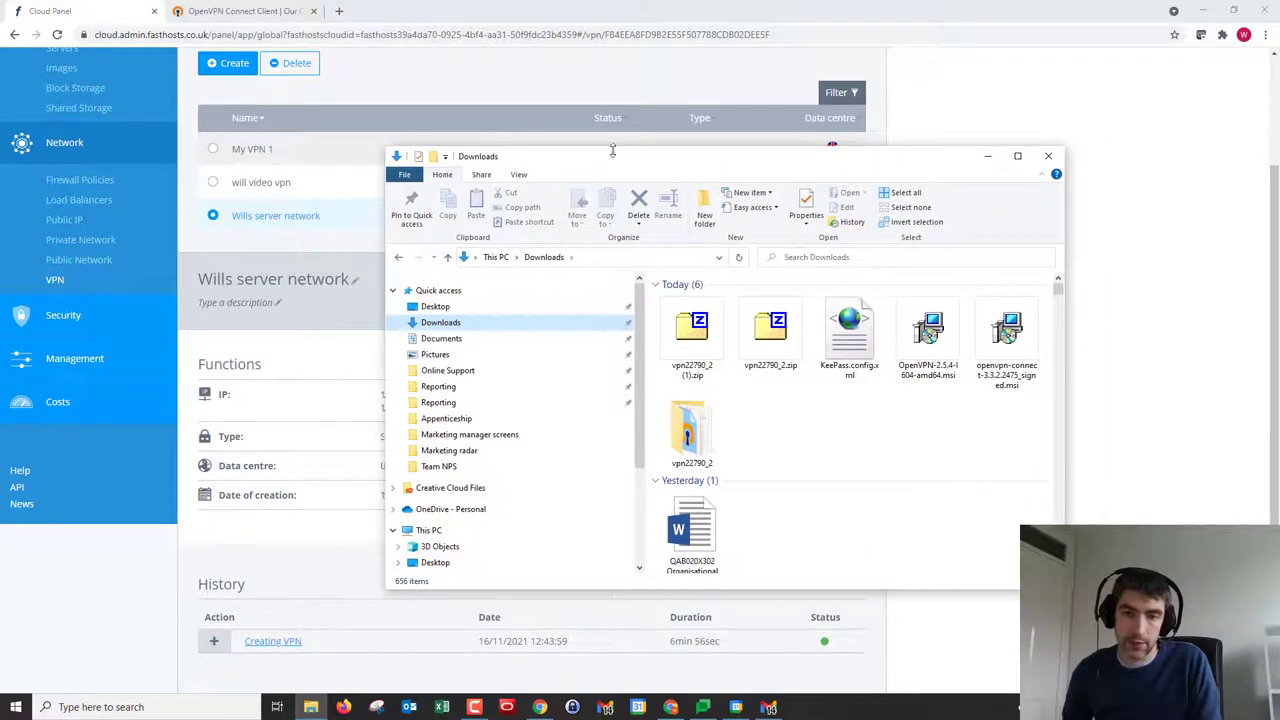
double_click(707, 163)
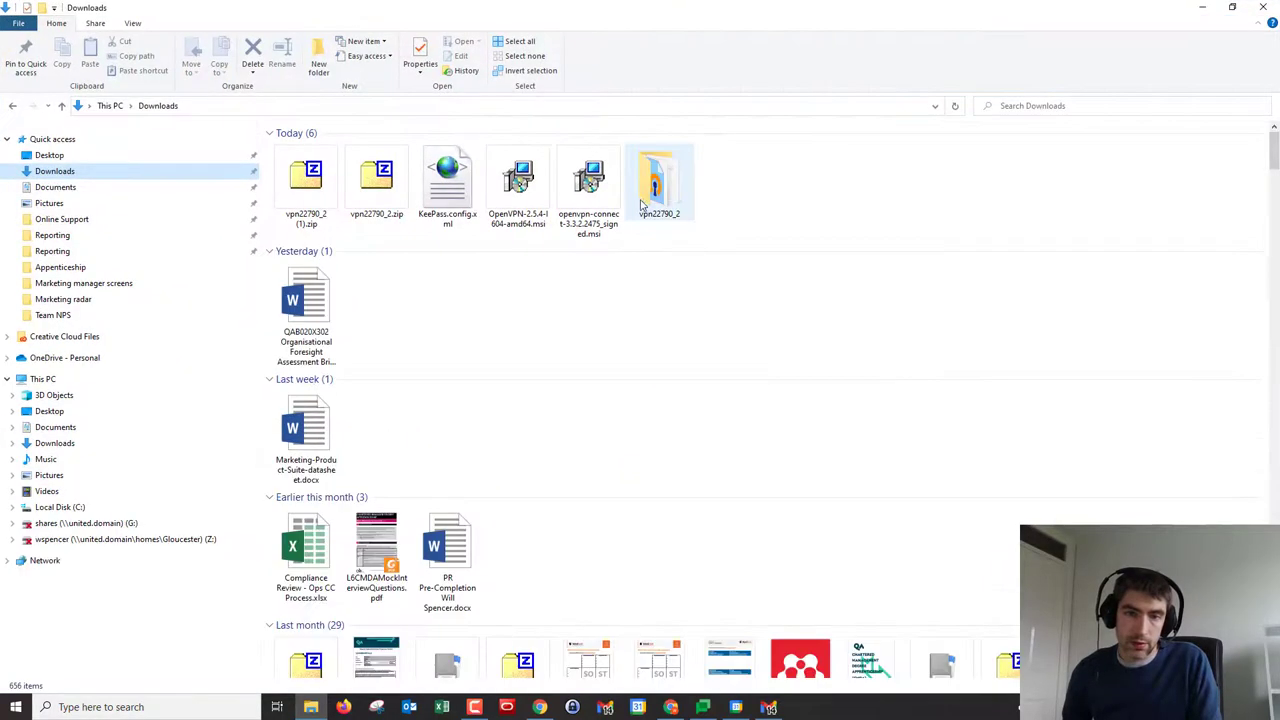
- Extract vpn22790_2.zip into the vpn22790_2 folder with 7-Zip, replacing all existing files, and open that folder
right_click(365, 182)
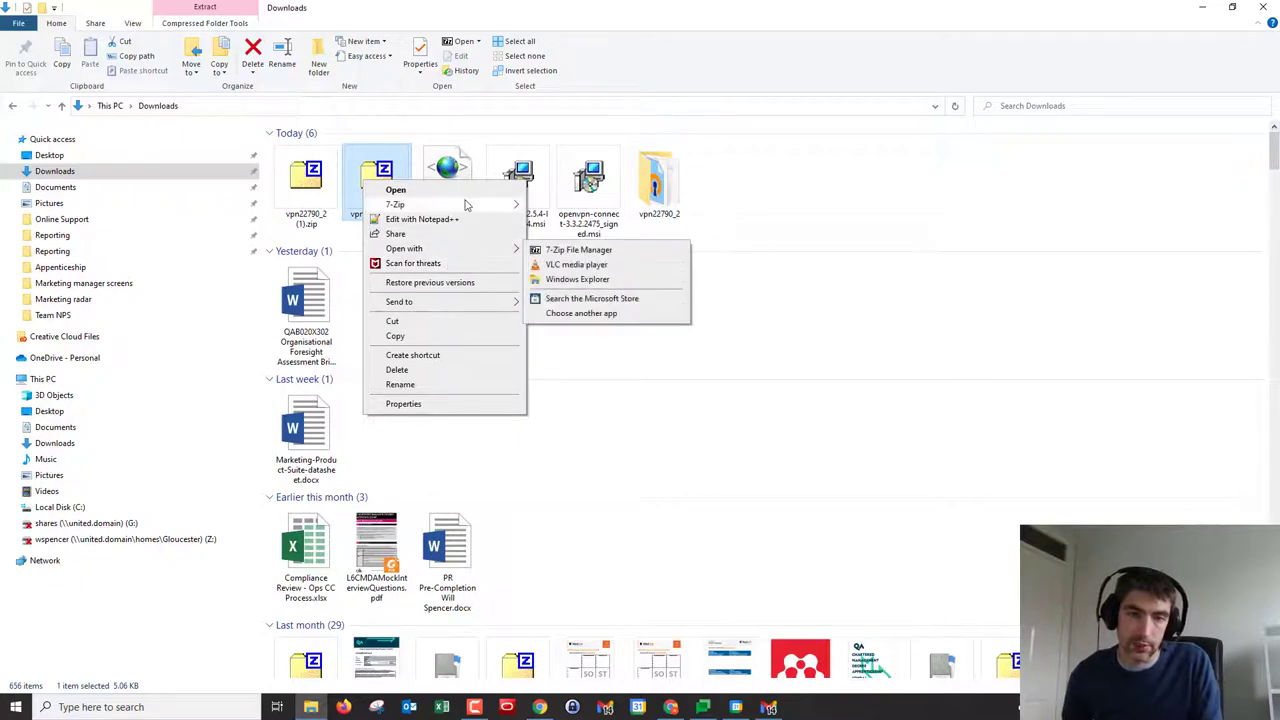
mouse_move(500, 205)
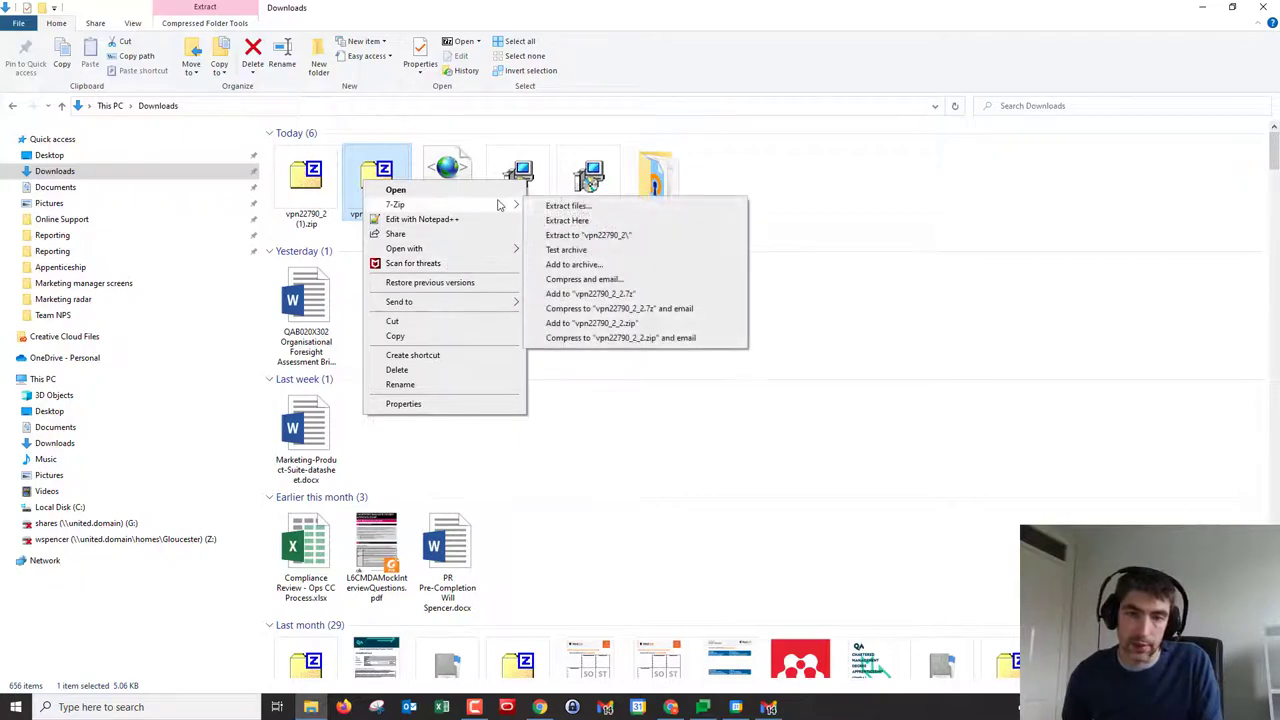
left_click(601, 236)
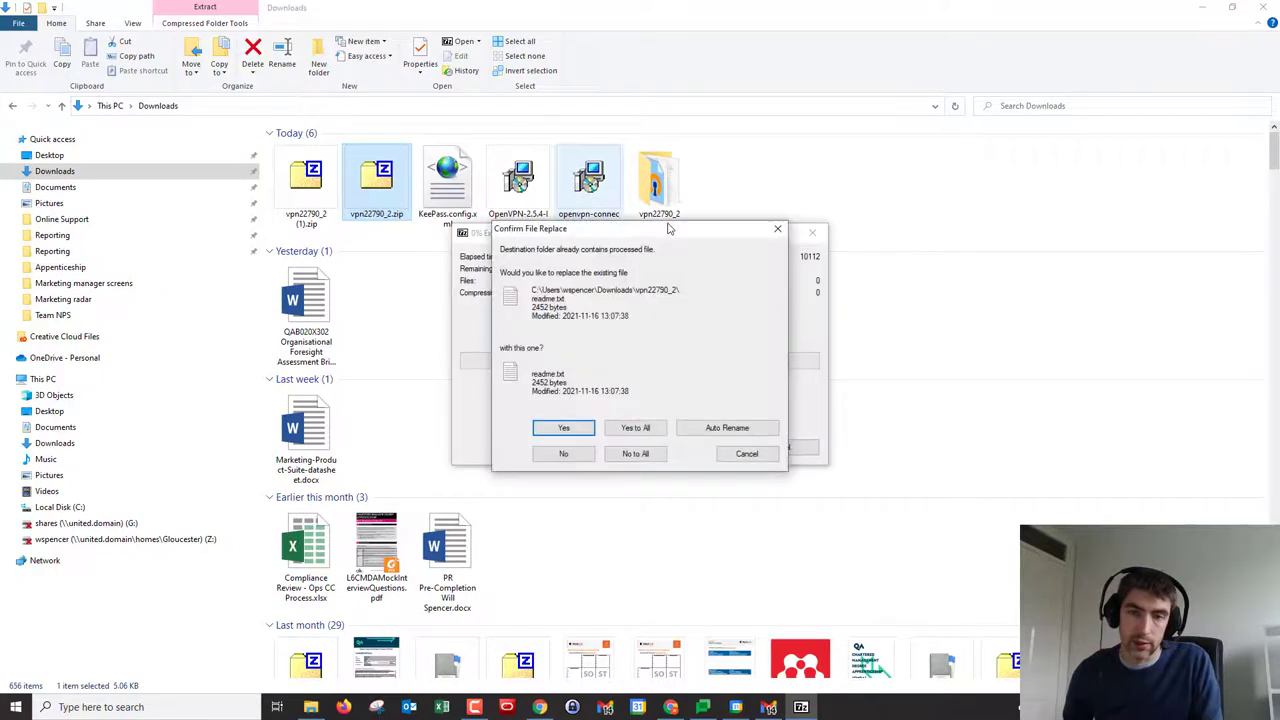
left_click(648, 430)
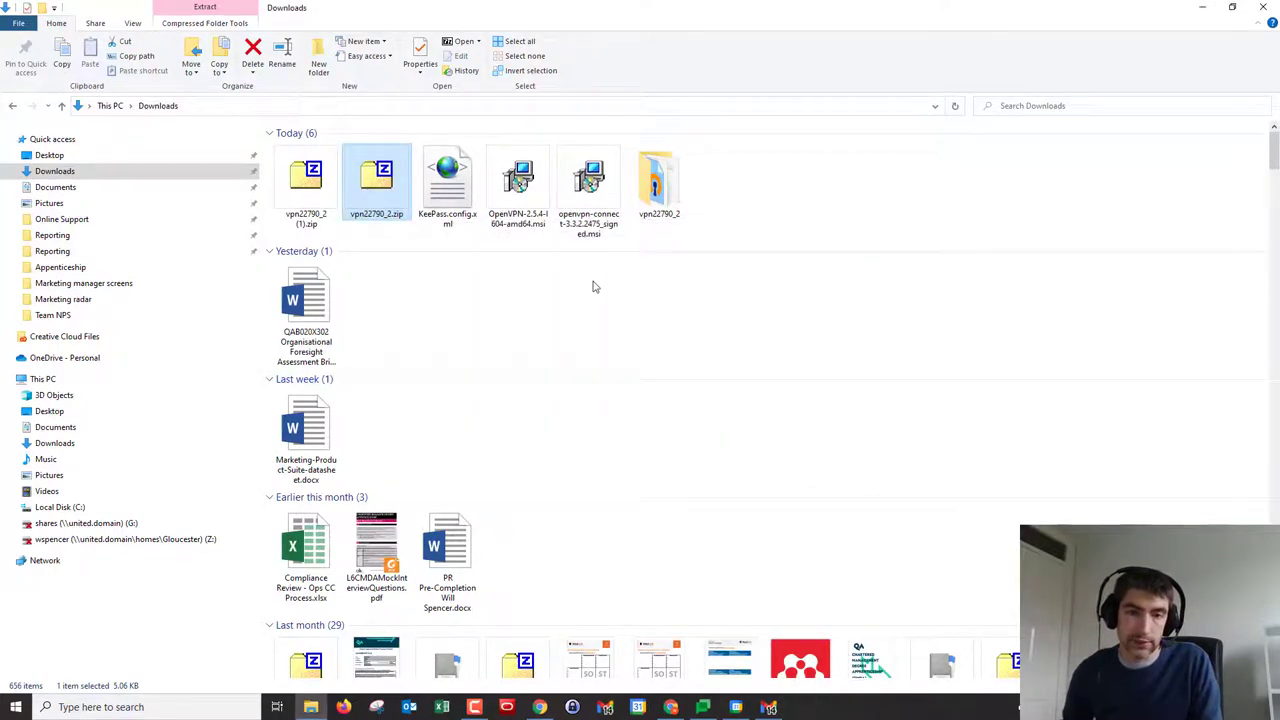
double_click(650, 195)
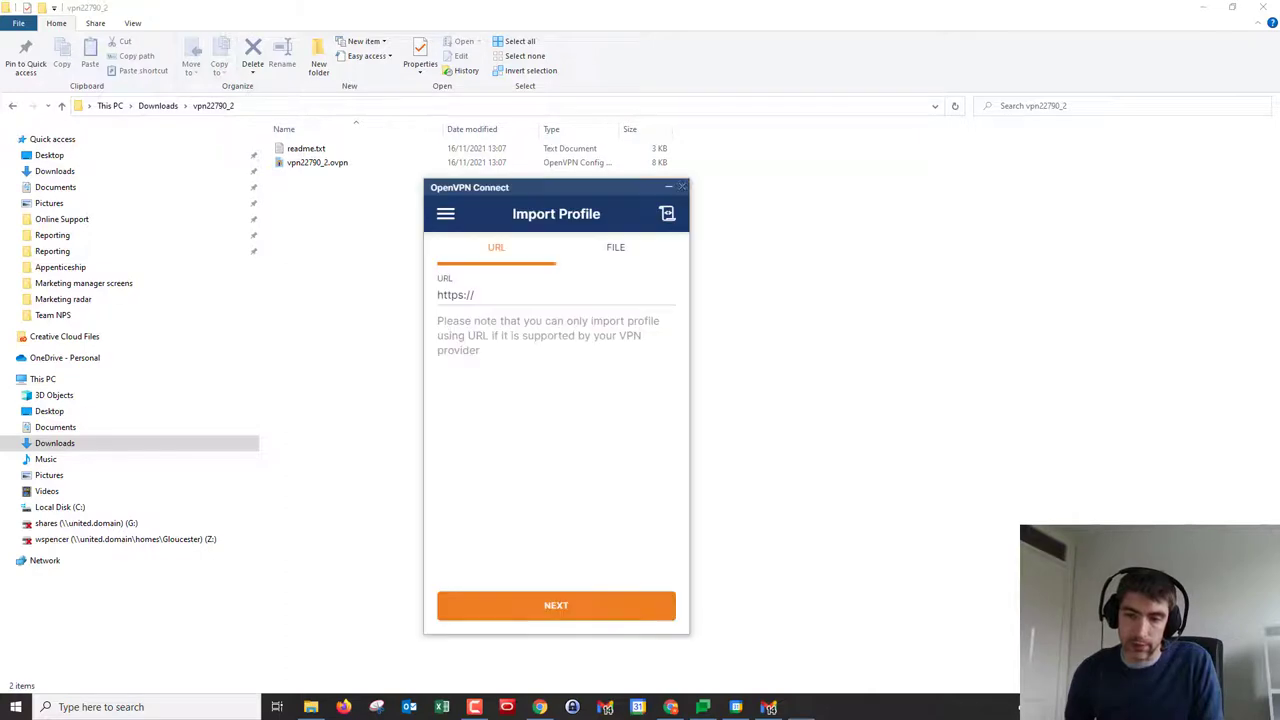
left_click(447, 218)
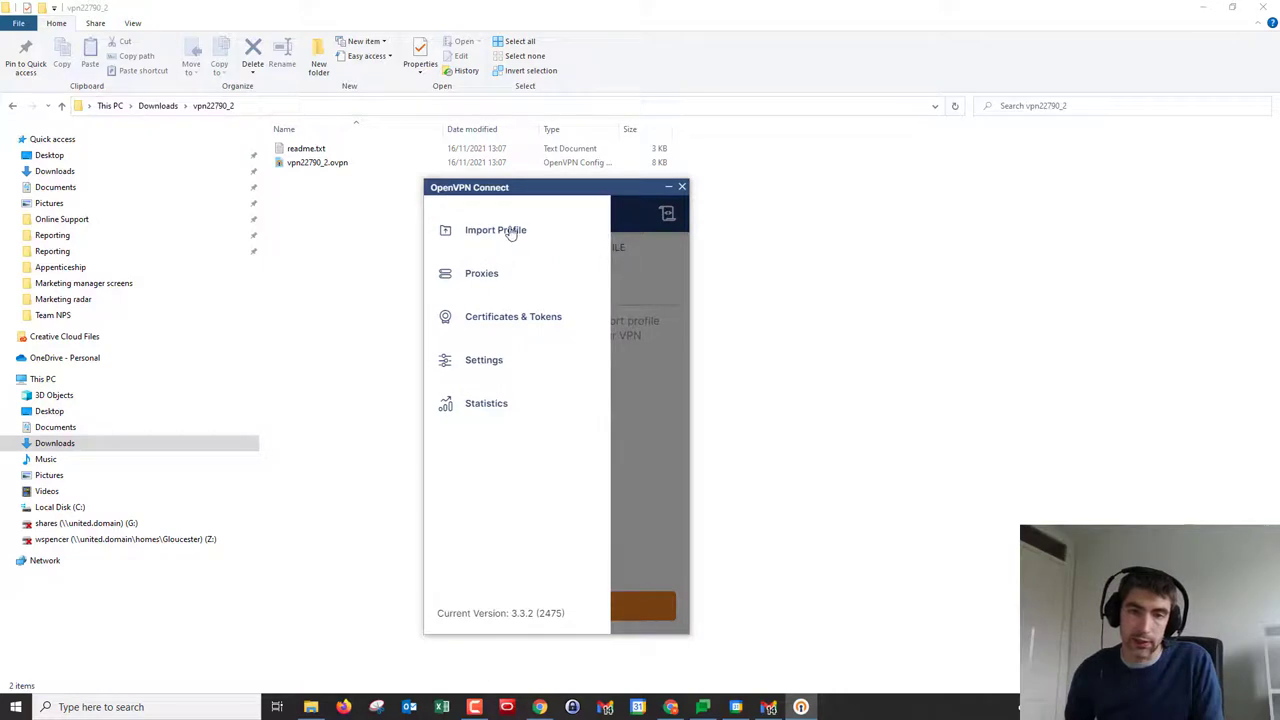
left_click(511, 232)
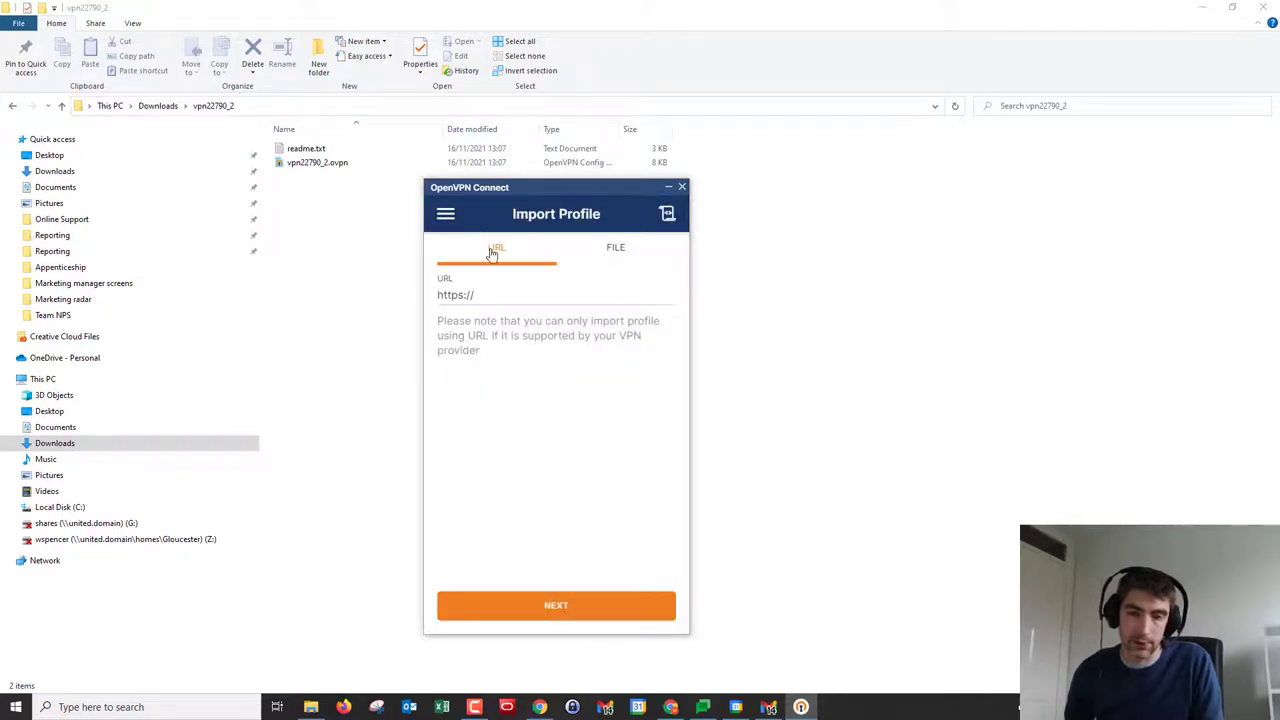
left_click(617, 252)
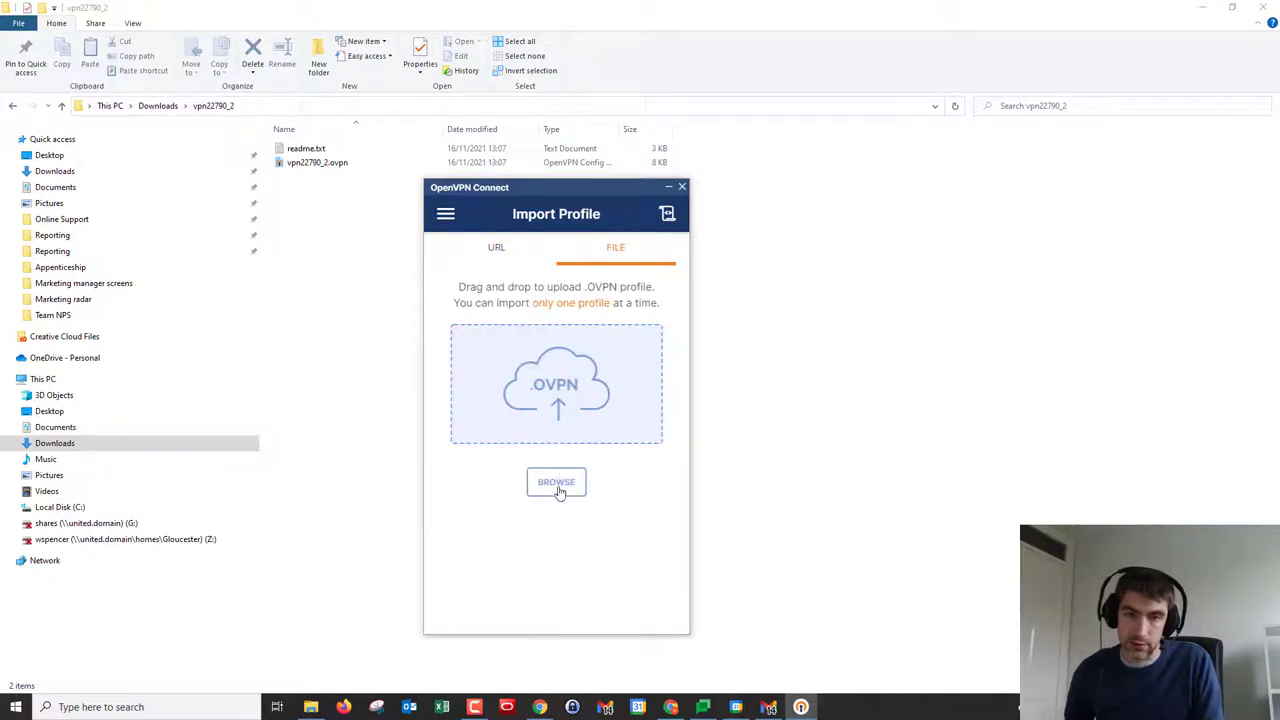
left_click(558, 488)
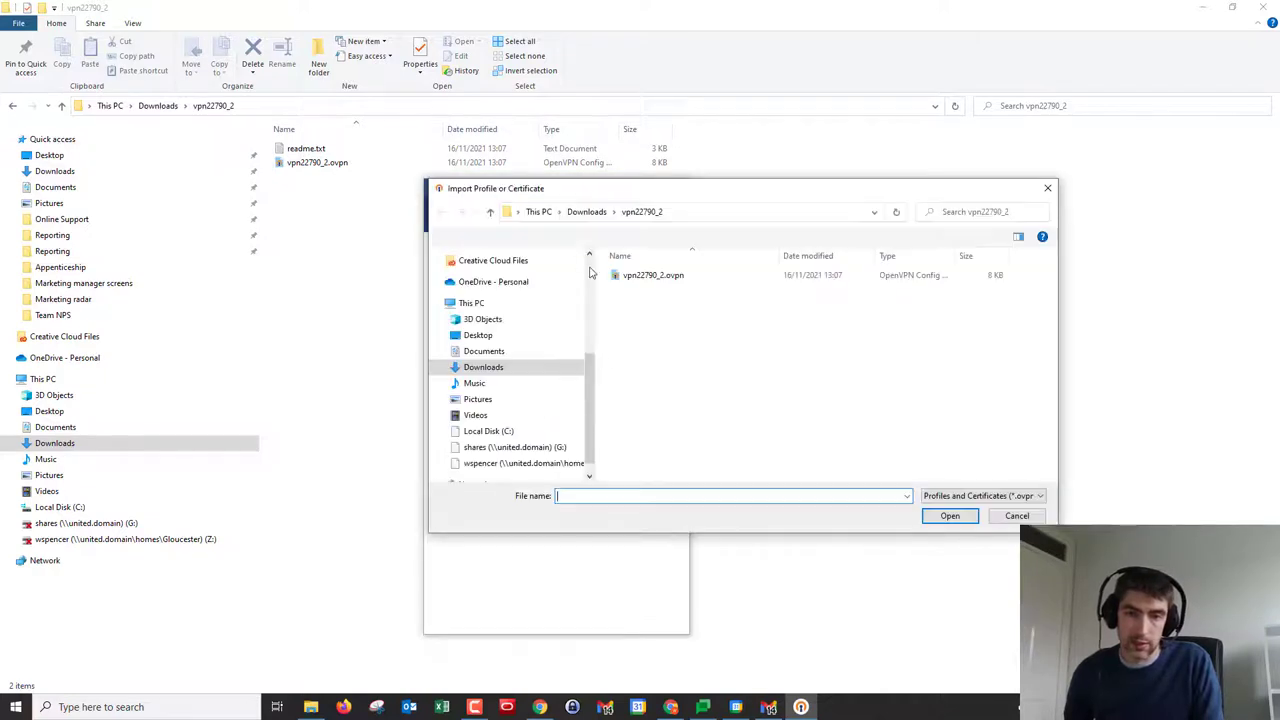
left_click(586, 213)
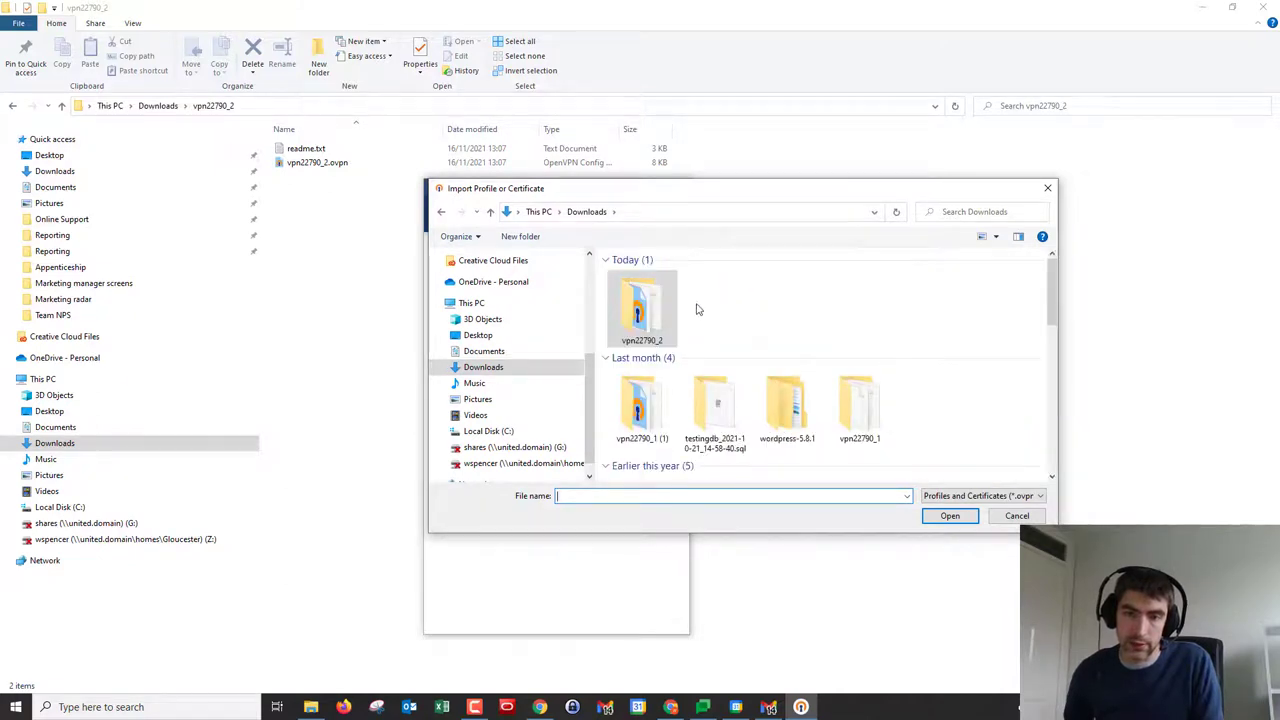
double_click(650, 310)
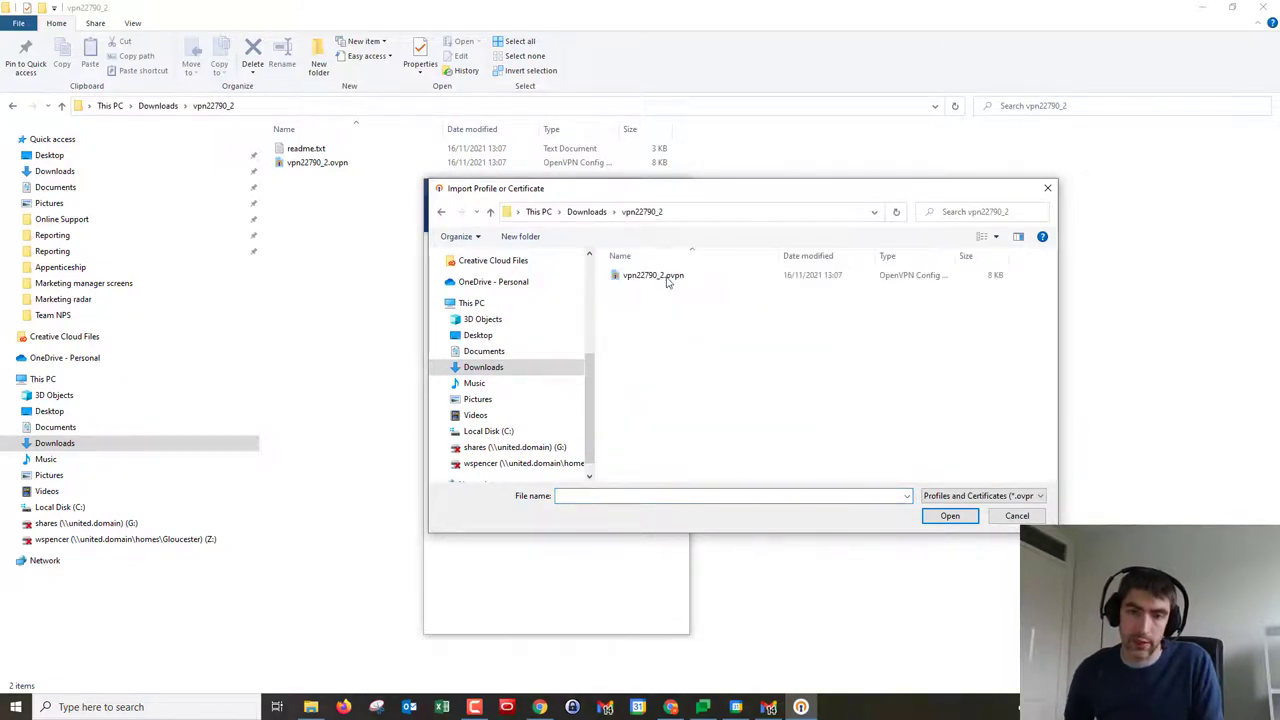
left_click(670, 279)
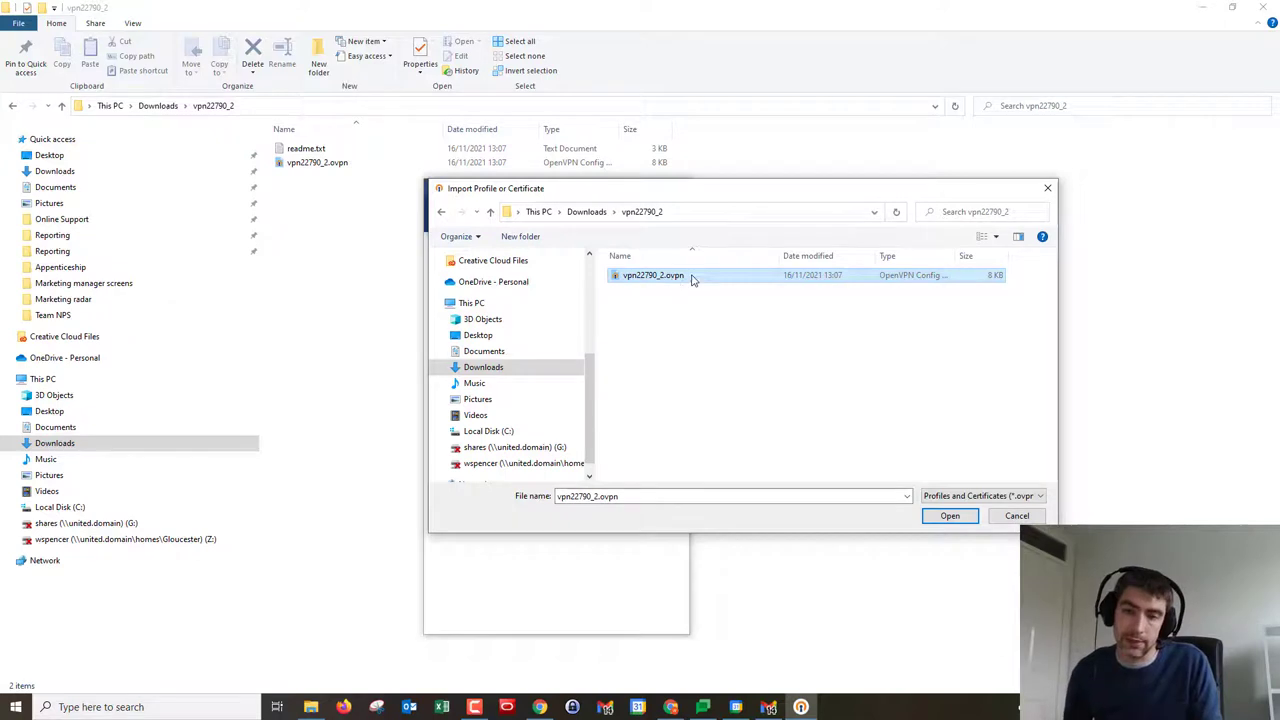
left_click(1014, 516)
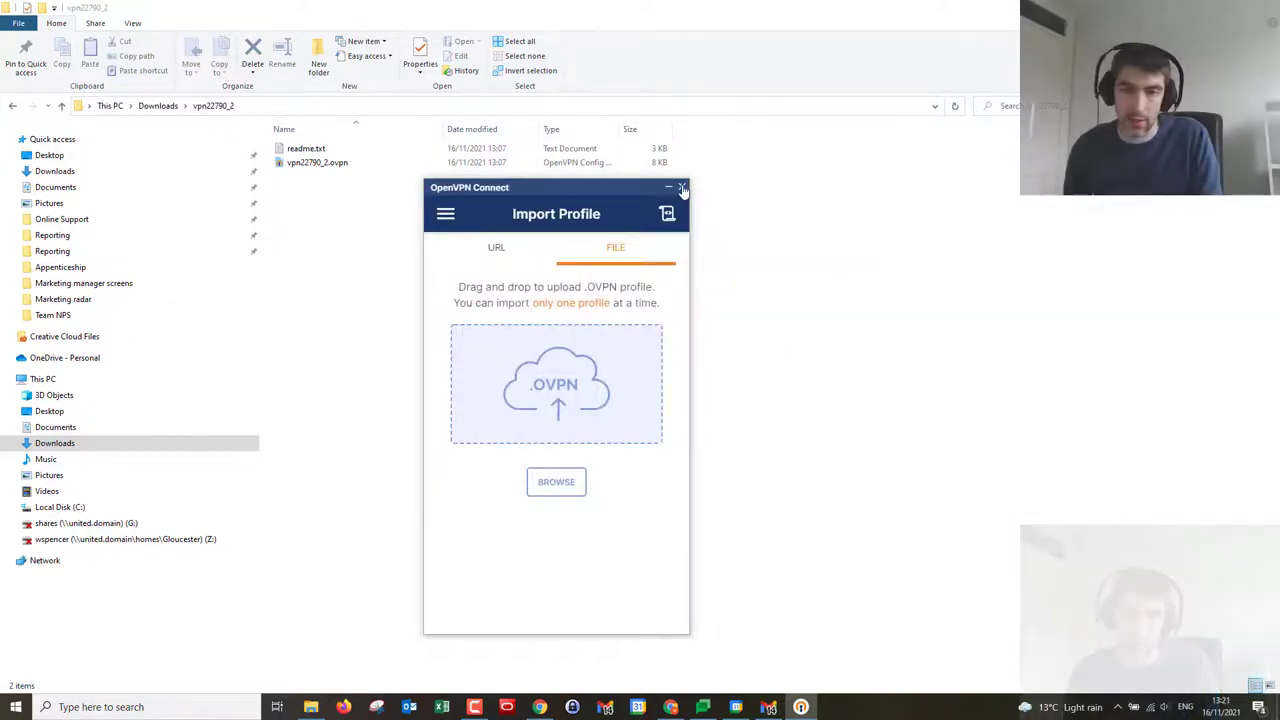
left_click(681, 188)
- Import the profile file vpn22790_2.ovpn from the Downloads subfolder vpn22790_2 into OpenVPN GUI
left_click(1117, 707)
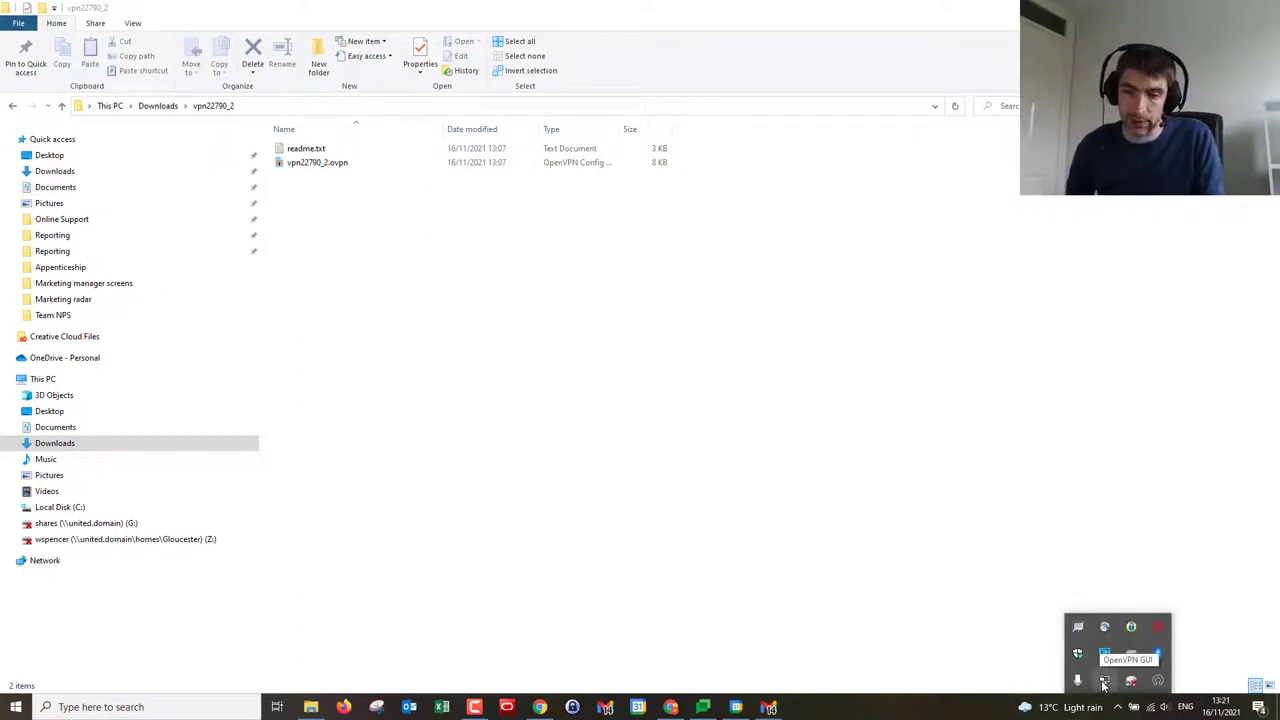
right_click(1104, 681)
mouse_move(1085, 642)
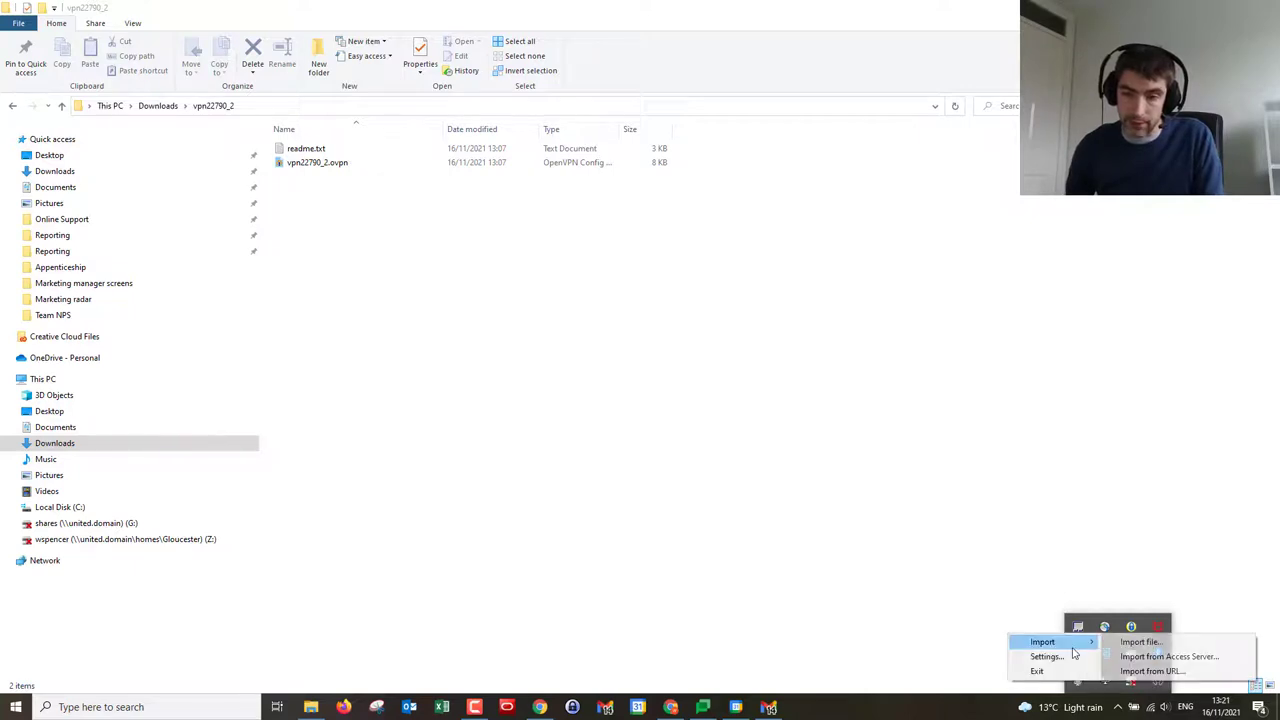
left_click(1138, 642)
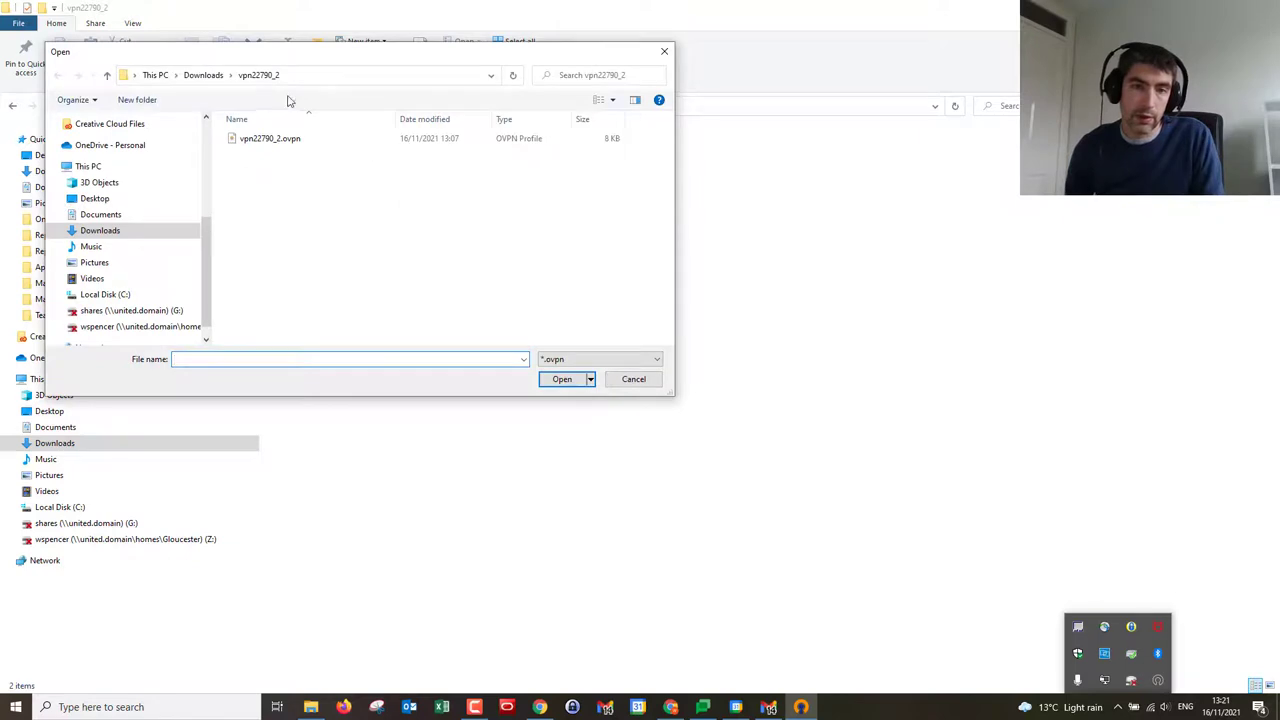
left_click(205, 76)
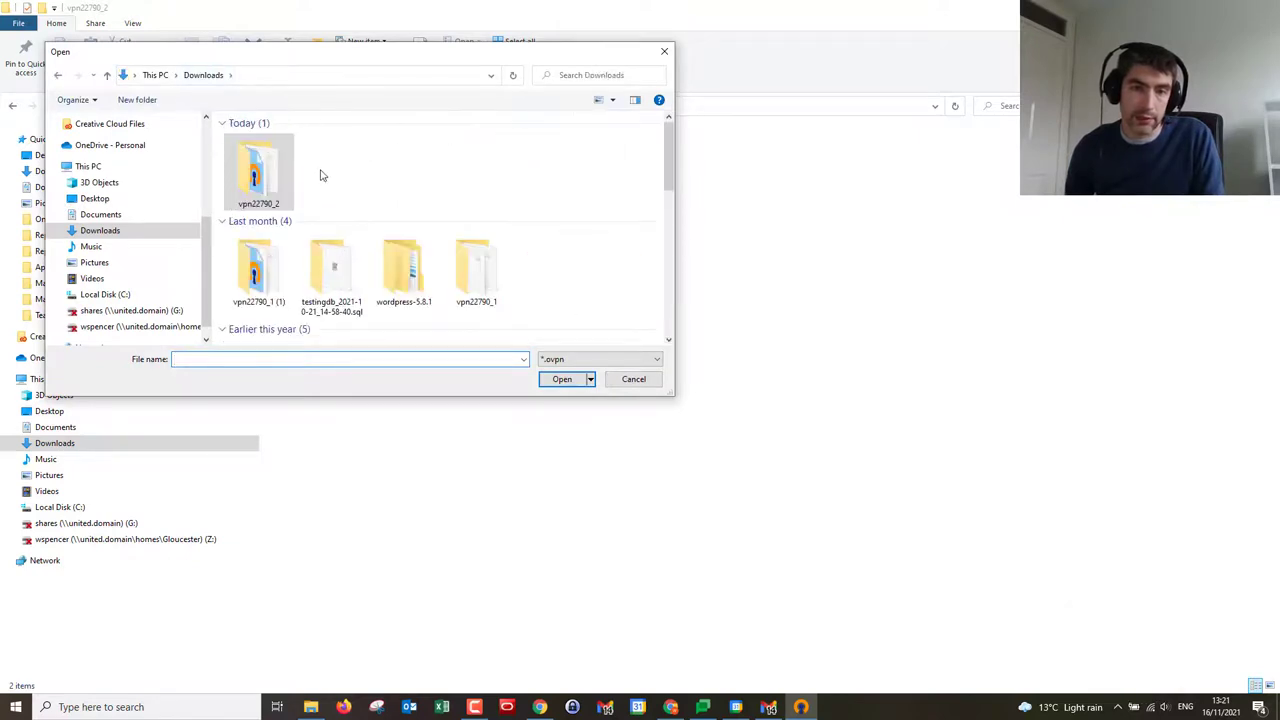
double_click(272, 175)
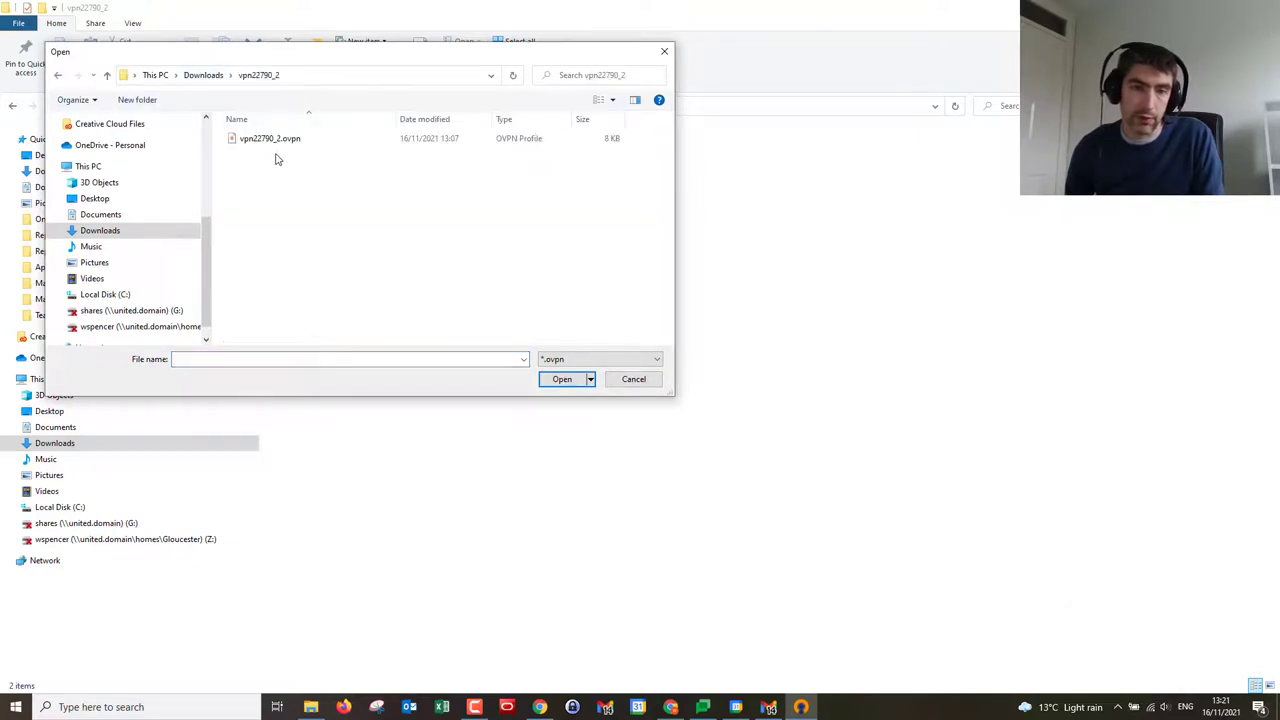
left_click(288, 143)
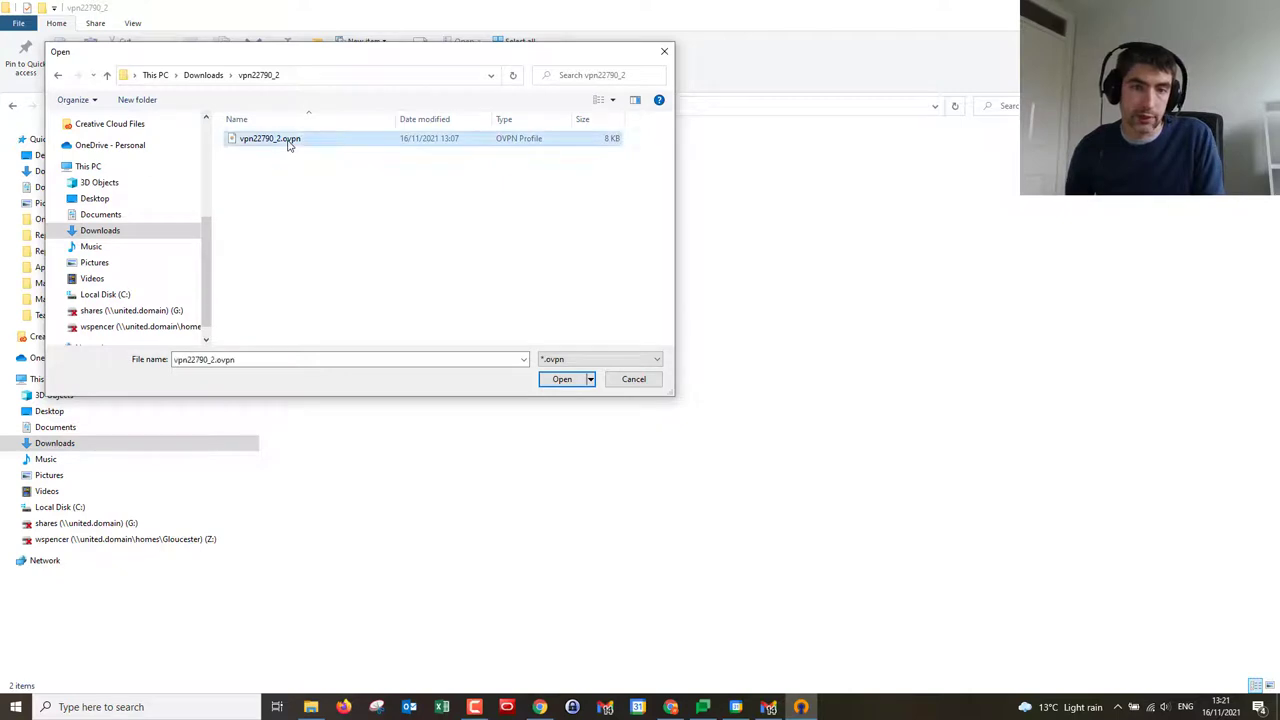
left_click(561, 380)
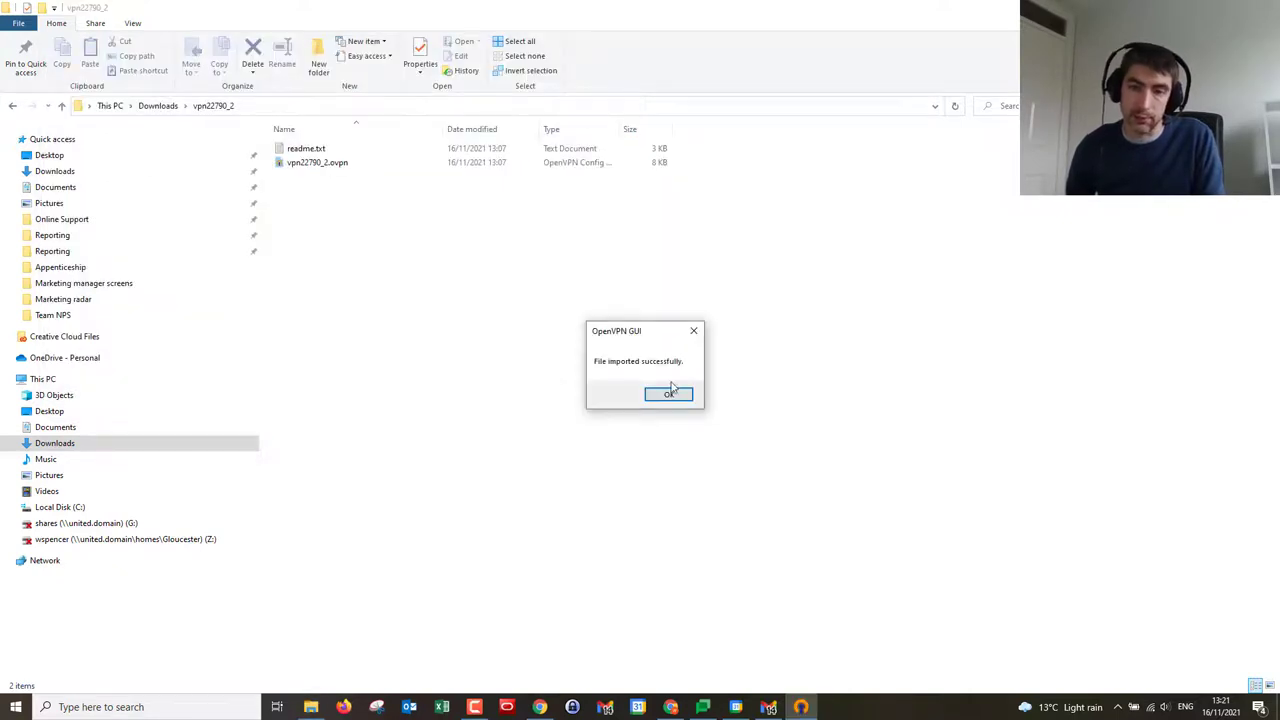
left_click(668, 394)
- Connect to the imported VPN with OpenVPN GUI and check its connection status
left_click(1117, 707)
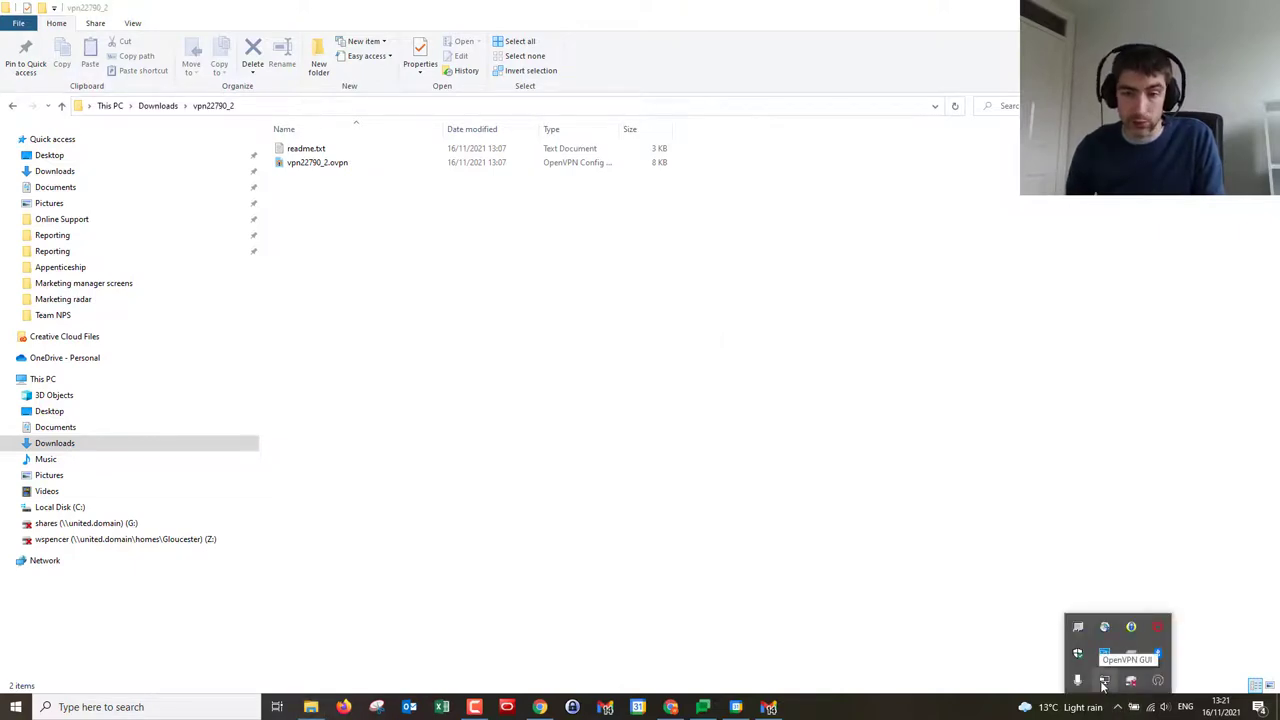
right_click(1104, 684)
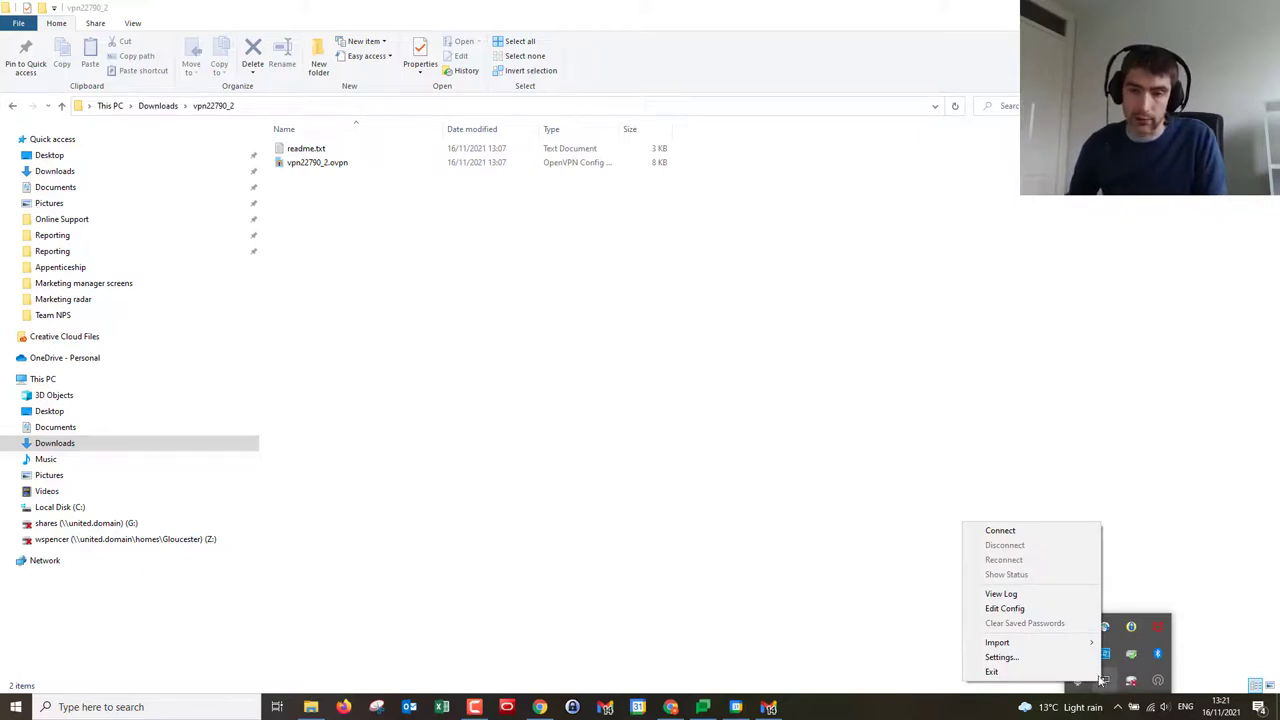
left_click(1024, 533)
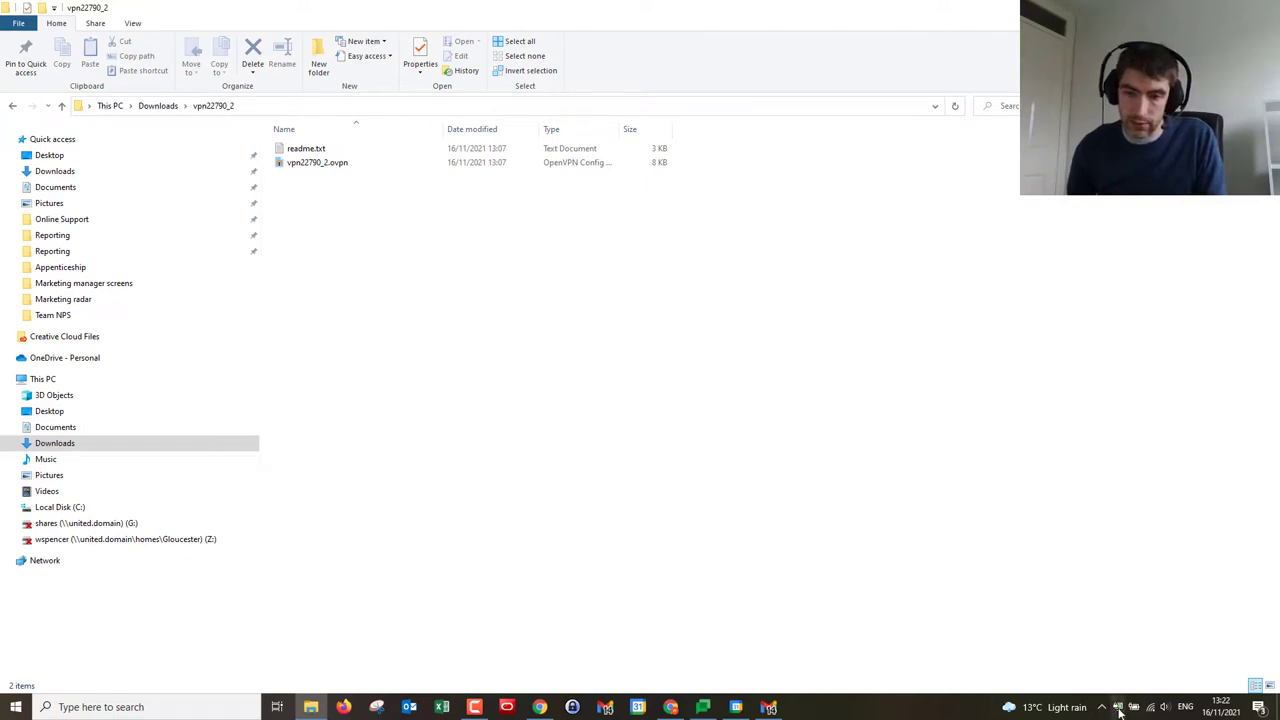
mouse_move(1119, 711)
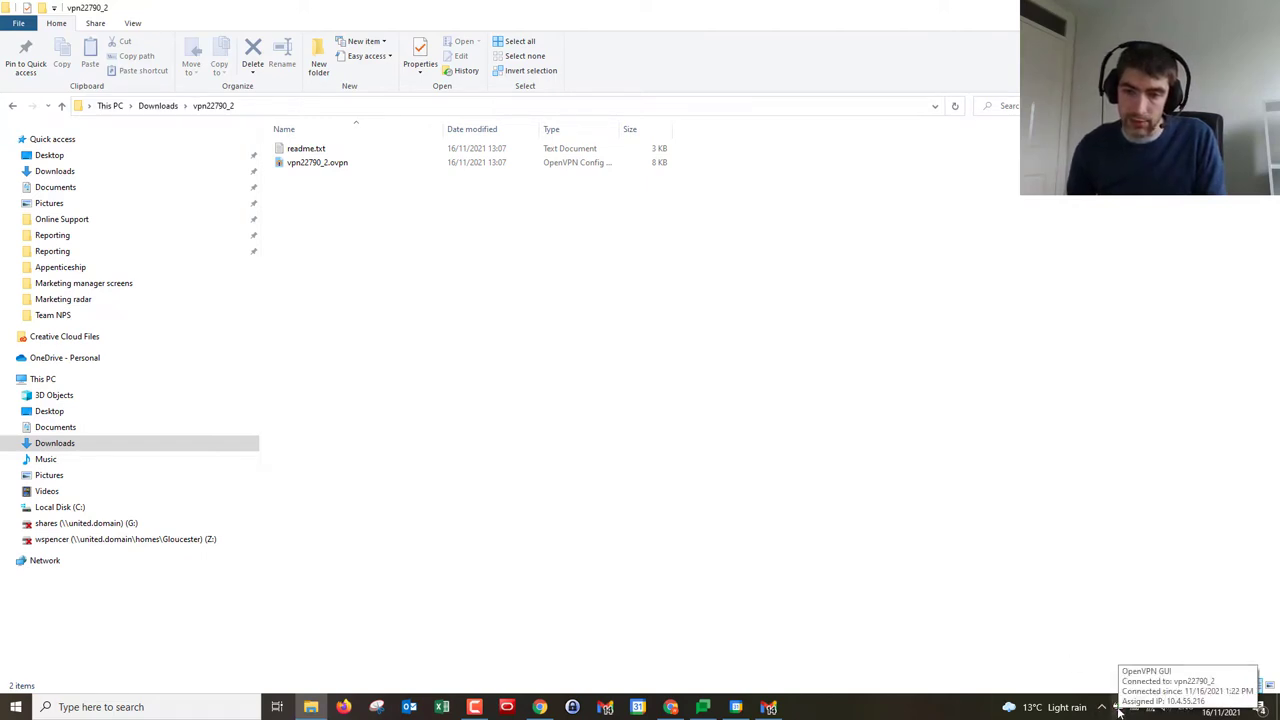